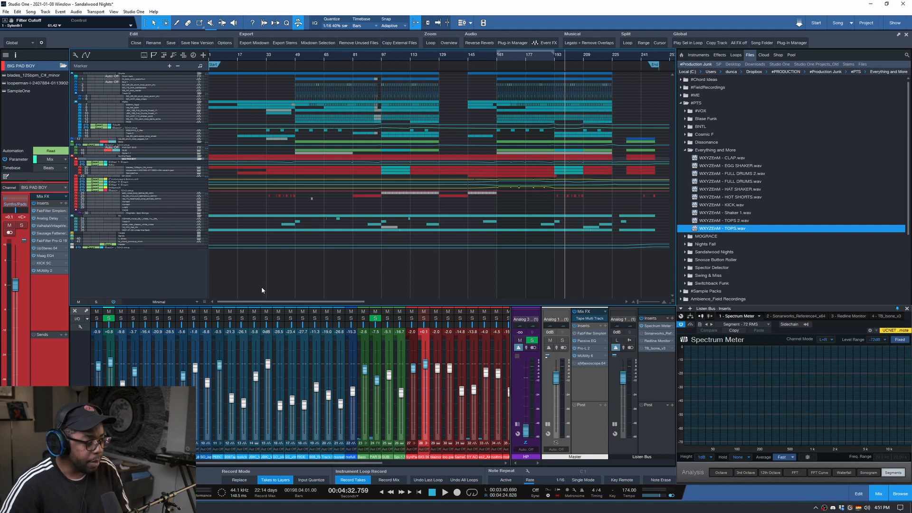
{"action": "scroll", "coordinate": [253, 175], "scroll_direction": "up", "scroll_amount": 1}
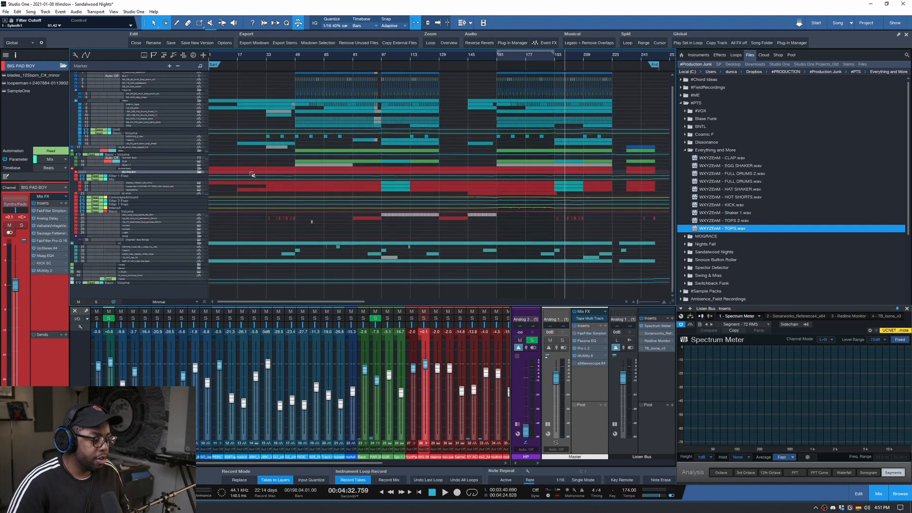
{"action": "scroll", "coordinate": [225, 163], "scroll_direction": "up", "scroll_amount": 1}
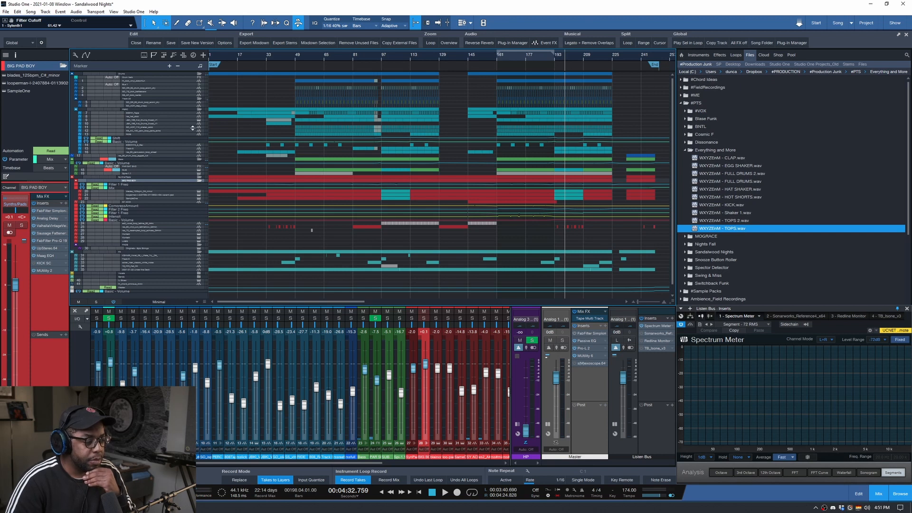
{"action": "left_click_drag", "start_coordinate": [191, 172], "coordinate": [191, 175]}
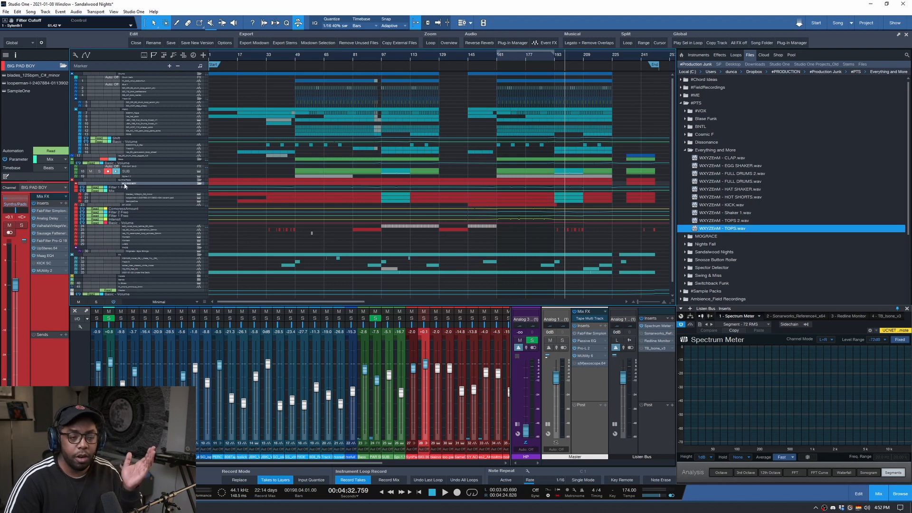
Switch to File Explorer, open the Sandalwood Nights song's Stems folder and widen the name column to fit the full file names
{"action": "key", "text": "alt+Tab"}
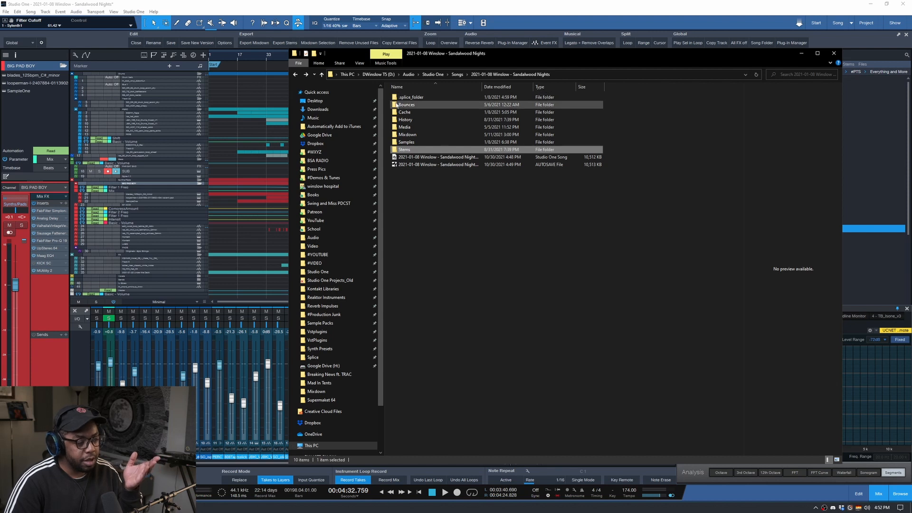
{"action": "left_click", "coordinate": [411, 143]}
{"action": "double_click", "coordinate": [407, 149]}
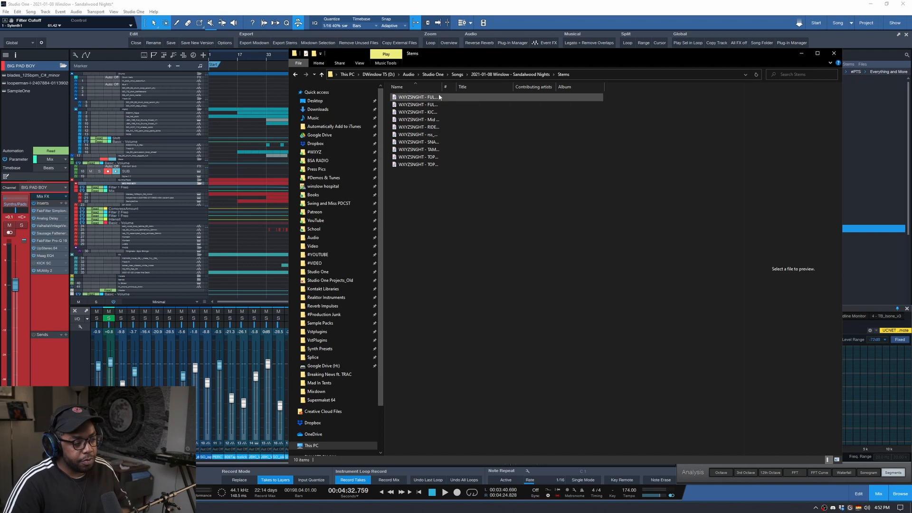
{"action": "left_click_drag", "start_coordinate": [441, 89], "coordinate": [483, 86]}
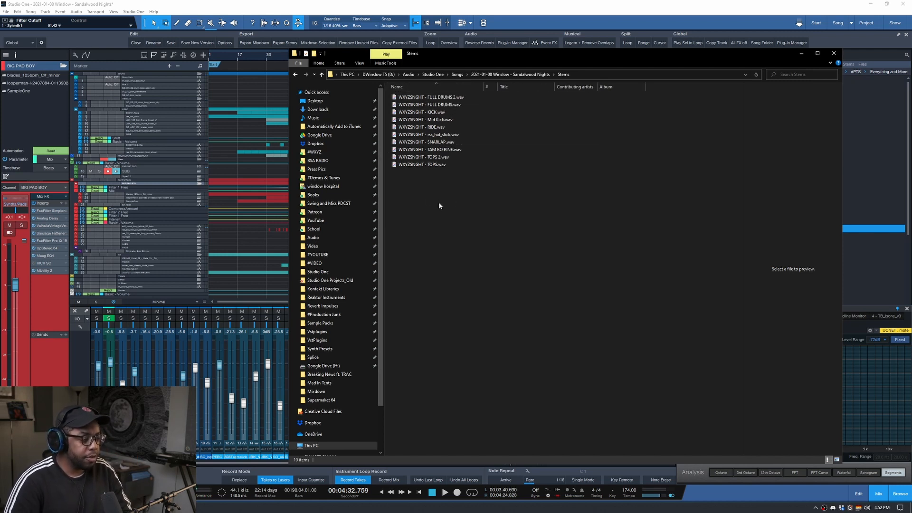
Create three subfolders in the Stems folder named FX SENDS, STEMS and TRACKS
{"action": "left_click", "coordinate": [313, 55]}
{"action": "type", "text": "FX SENDS"}
{"action": "key", "text": "Return"}
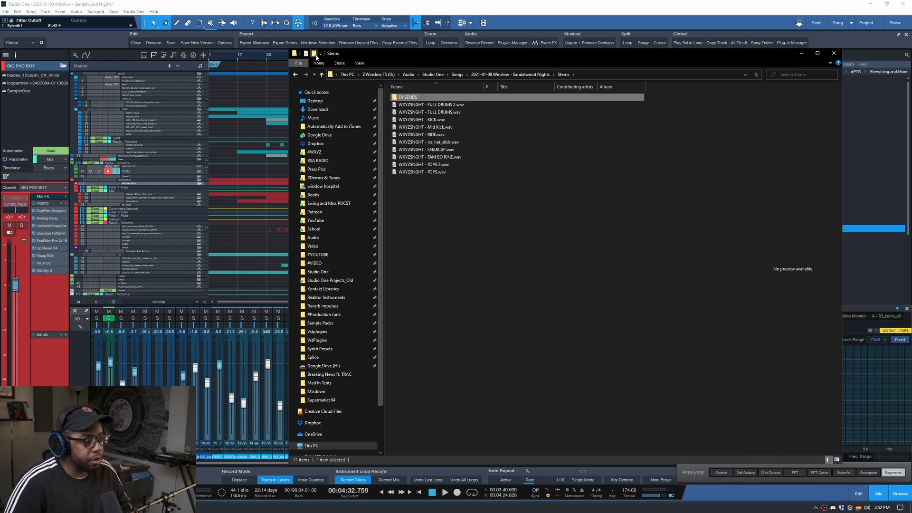
{"action": "left_click", "coordinate": [314, 54]}
{"action": "type", "text": "STEMS"}
{"action": "key", "text": "Return"}
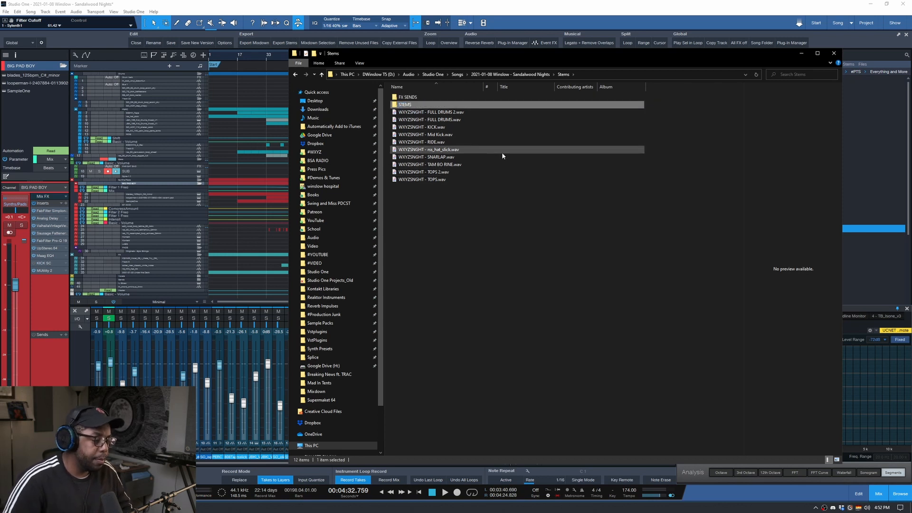
{"action": "left_click", "coordinate": [313, 54]}
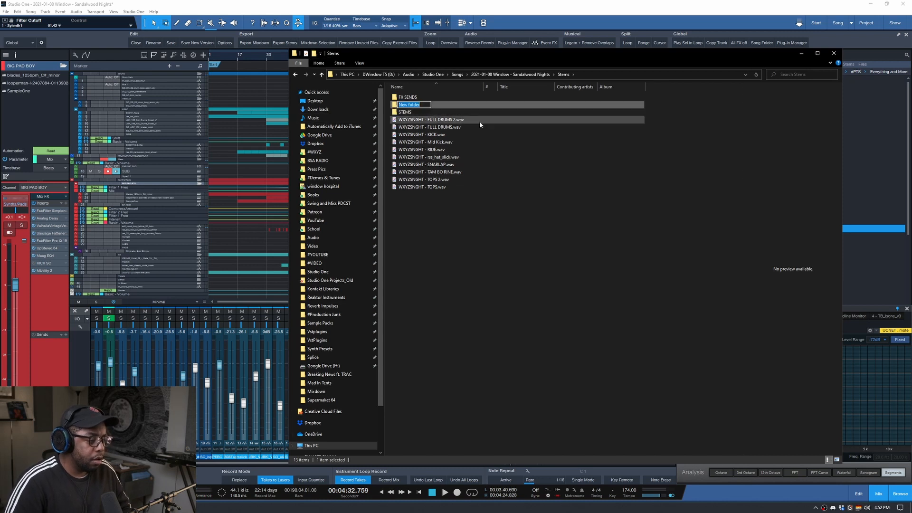
{"action": "type", "text": "TRACKS"}
{"action": "key", "text": "Return"}
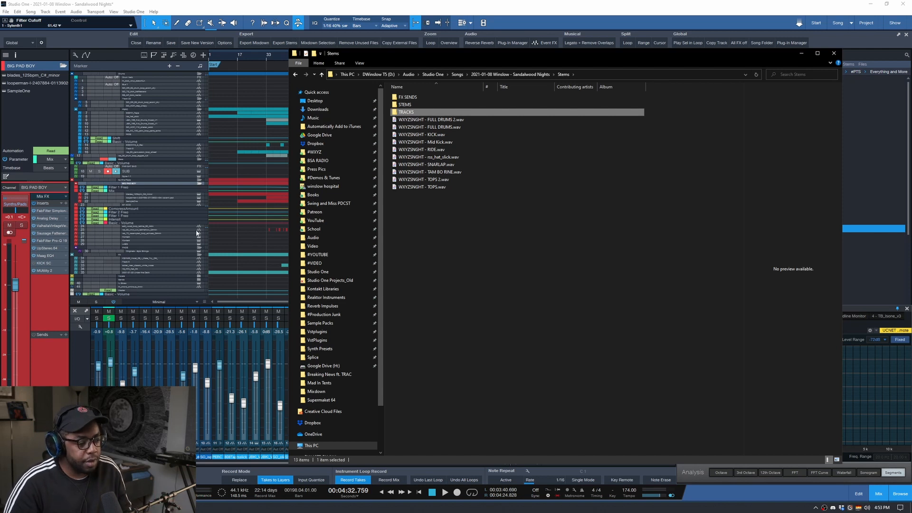
Minimize File Explorer to return to Studio One and save the song
{"action": "left_click", "coordinate": [803, 54]}
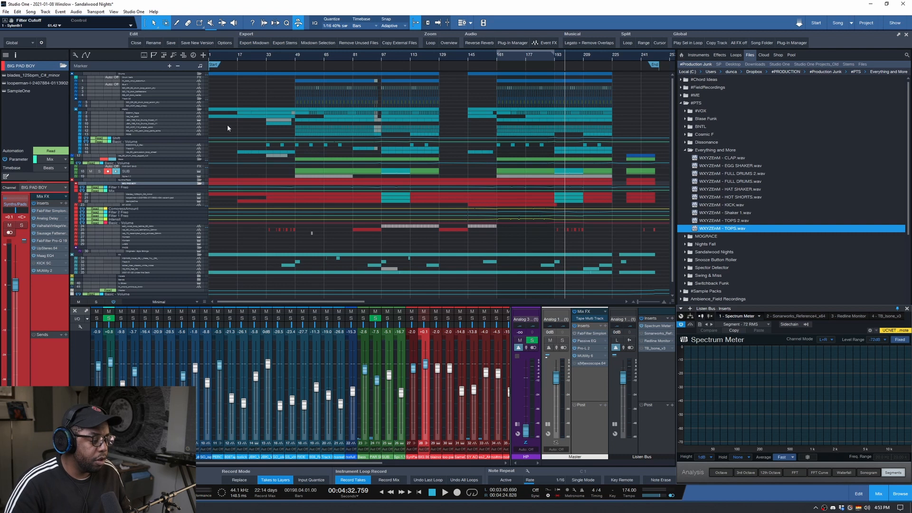
{"action": "scroll", "coordinate": [240, 127], "scroll_direction": "down", "scroll_amount": 1}
{"action": "scroll", "coordinate": [240, 127], "scroll_direction": "up", "scroll_amount": 2}
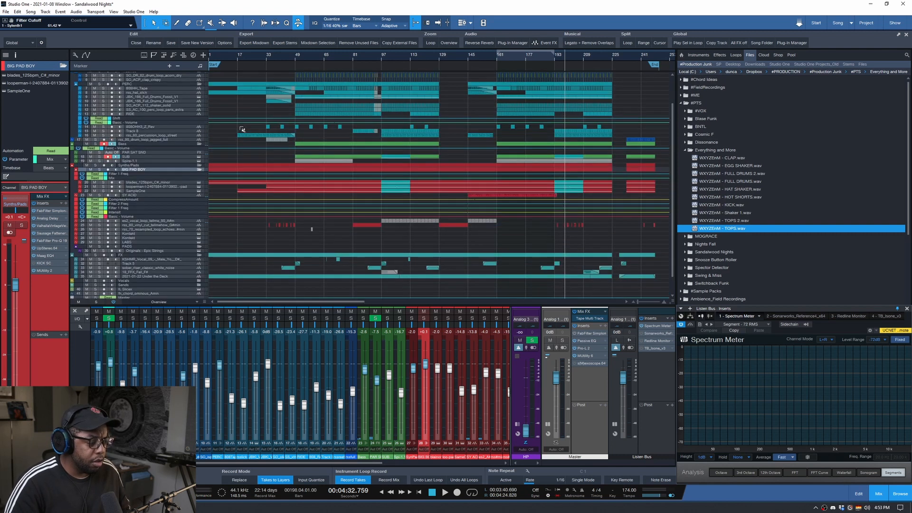
{"action": "scroll", "coordinate": [242, 130], "scroll_direction": "down", "scroll_amount": 1}
{"action": "key", "text": "ctrl+s"}
{"action": "left_click", "coordinate": [203, 123]}
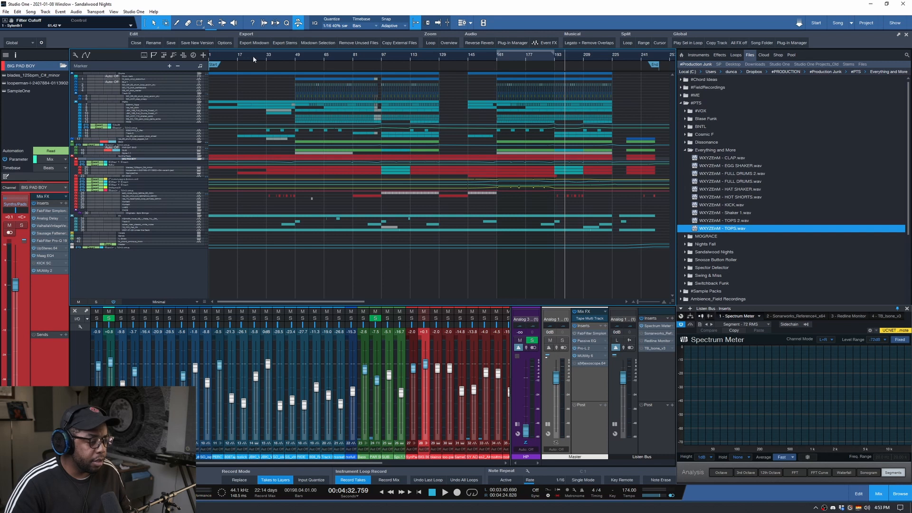
Start a stem export and set the filename prefix to WXYZSNIGHTS
{"action": "left_click", "coordinate": [281, 44]}
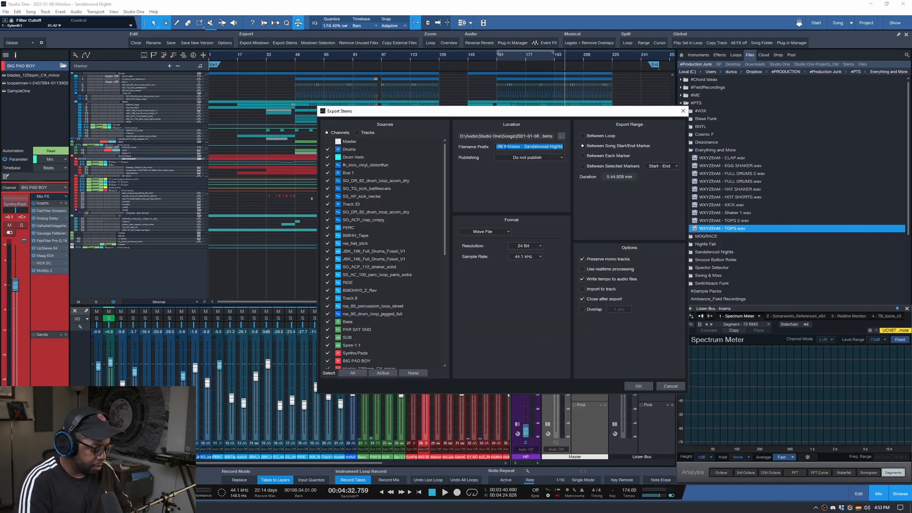
{"action": "type", "text": "WXYZ"}
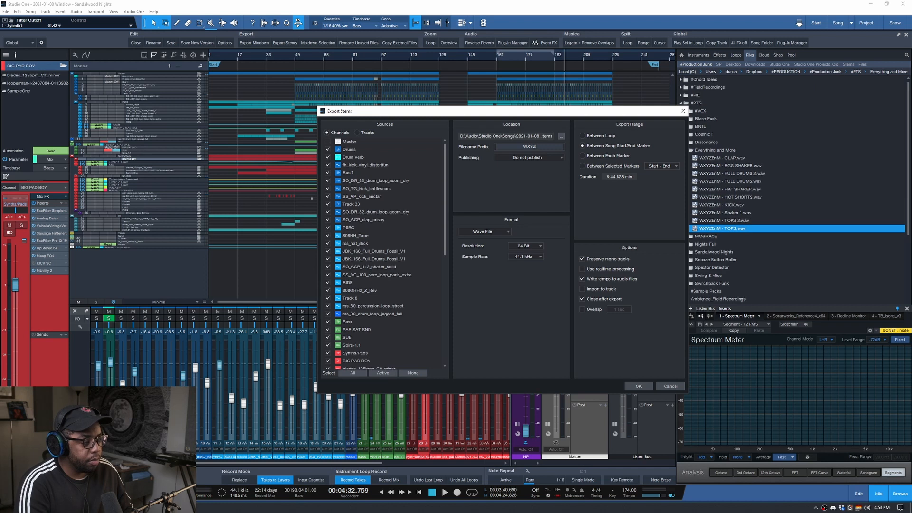
{"action": "type", "text": "SNIGHTS"}
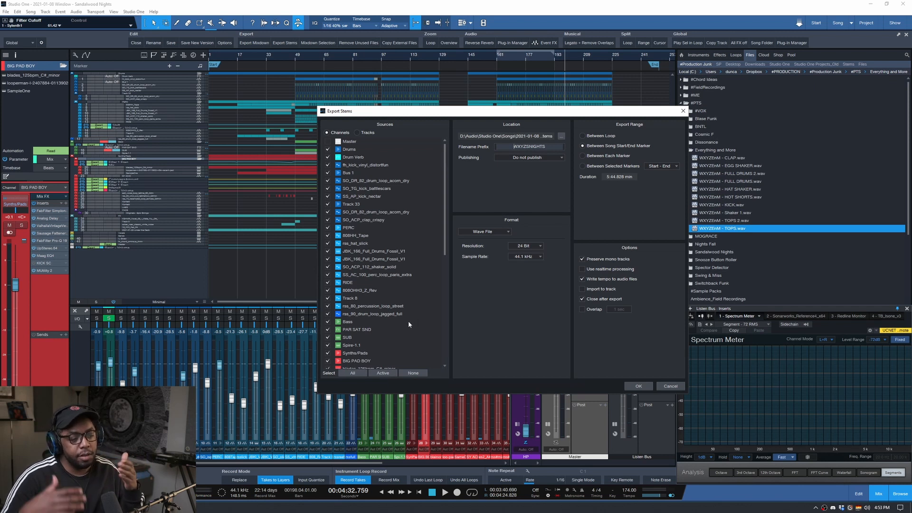
Clear the export channel selection and include only the Drums, Bass, Synths/Pads, PADS, FX and Vocals bus channels
{"action": "left_click", "coordinate": [413, 372]}
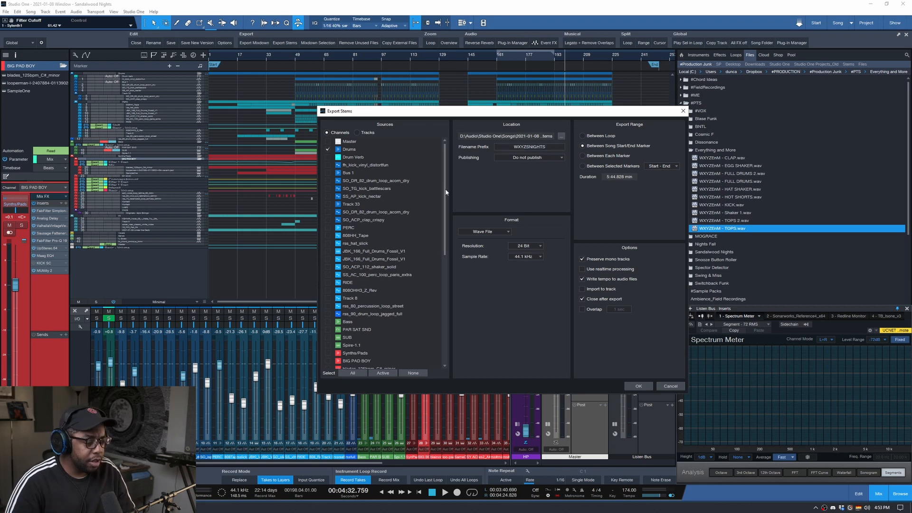
{"action": "left_click_drag", "start_coordinate": [445, 190], "coordinate": [443, 226]}
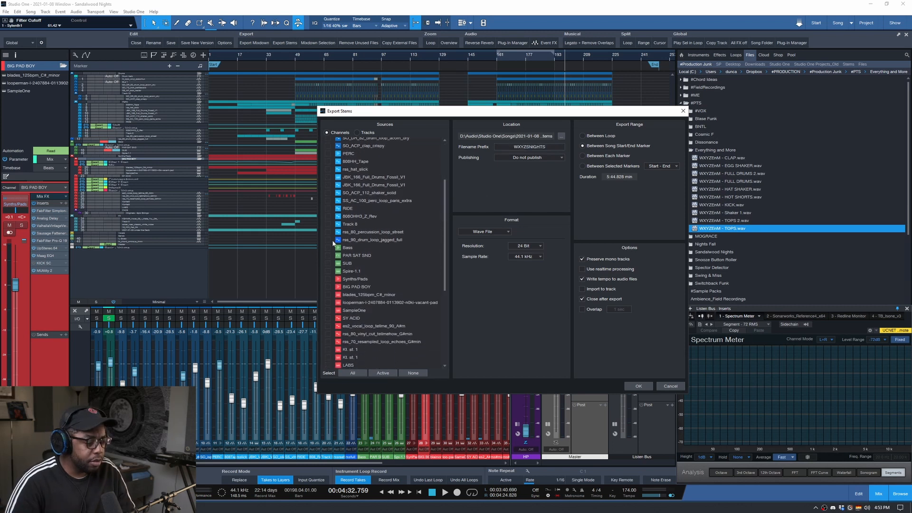
{"action": "scroll", "coordinate": [443, 262], "scroll_direction": "down", "scroll_amount": 4}
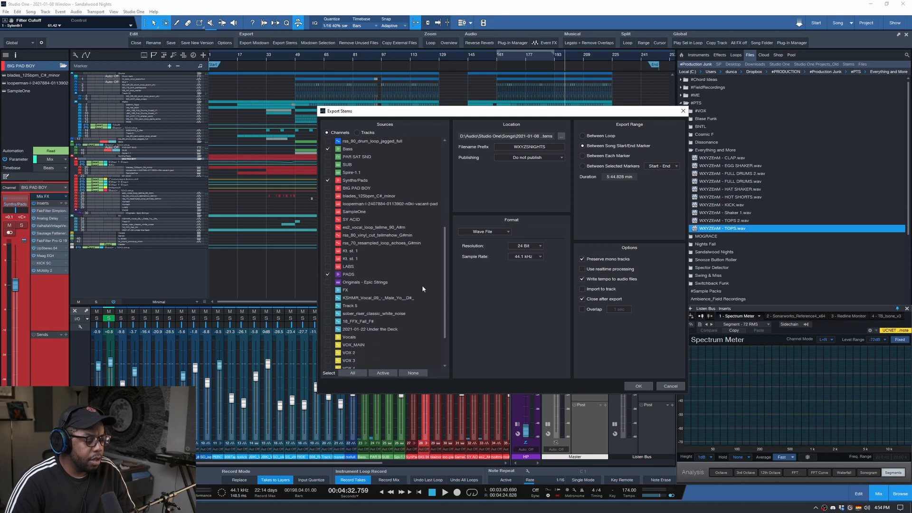
{"action": "scroll", "coordinate": [427, 290], "scroll_direction": "down", "scroll_amount": 2}
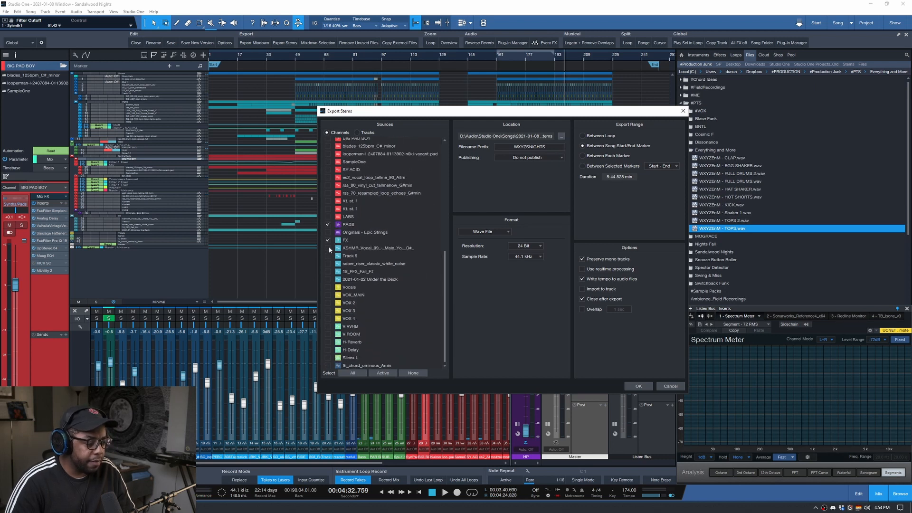
{"action": "left_click", "coordinate": [328, 288]}
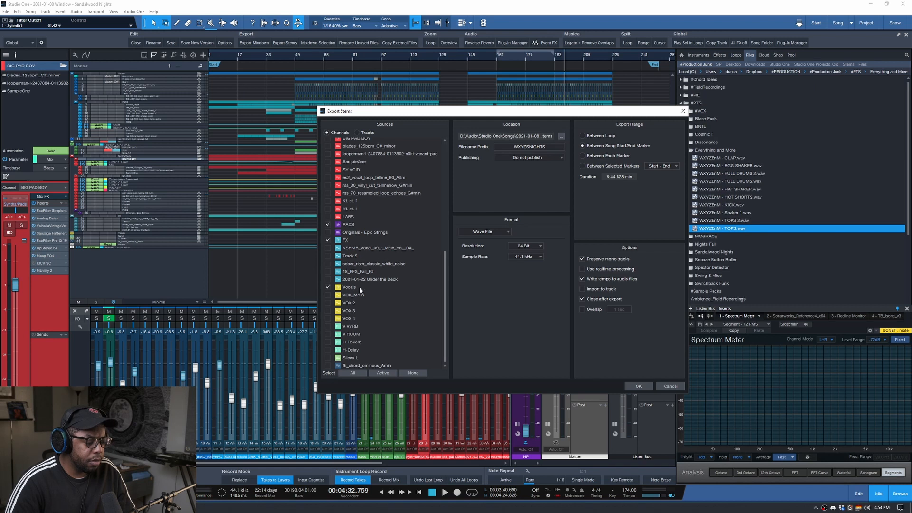
Exclude the Vocals channel from the export and include the effect channels V VVRB, V ROOM, H-Reverb and H-Delay
{"action": "left_click_drag", "start_coordinate": [445, 115], "coordinate": [271, 253]}
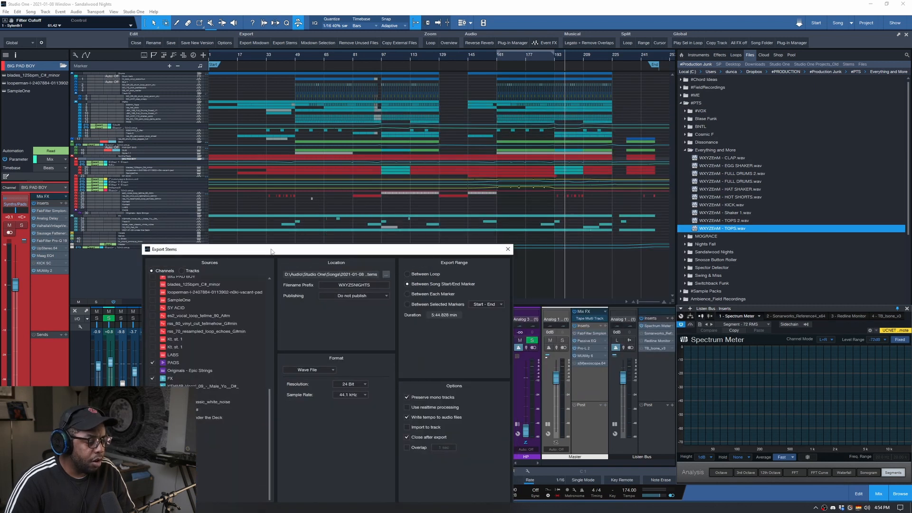
{"action": "left_click_drag", "start_coordinate": [271, 251], "coordinate": [418, 119]}
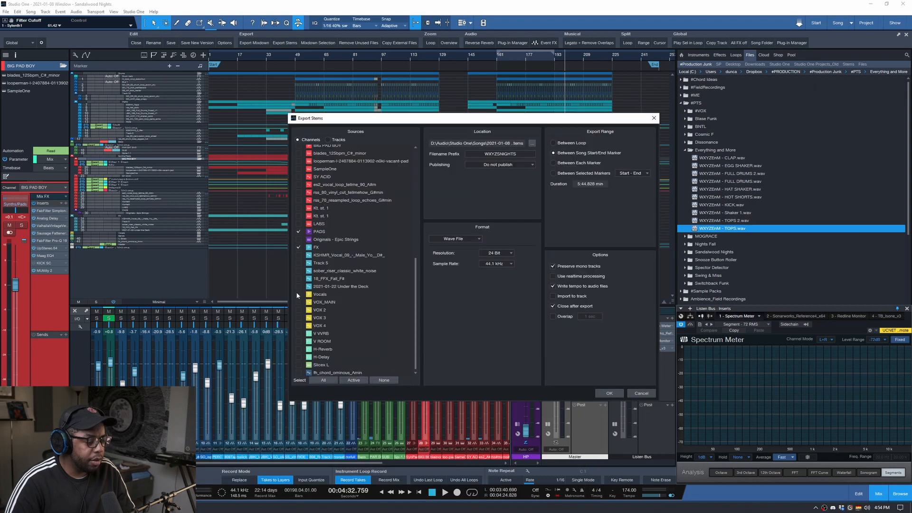
{"action": "scroll", "coordinate": [379, 313], "scroll_direction": "down", "scroll_amount": 1}
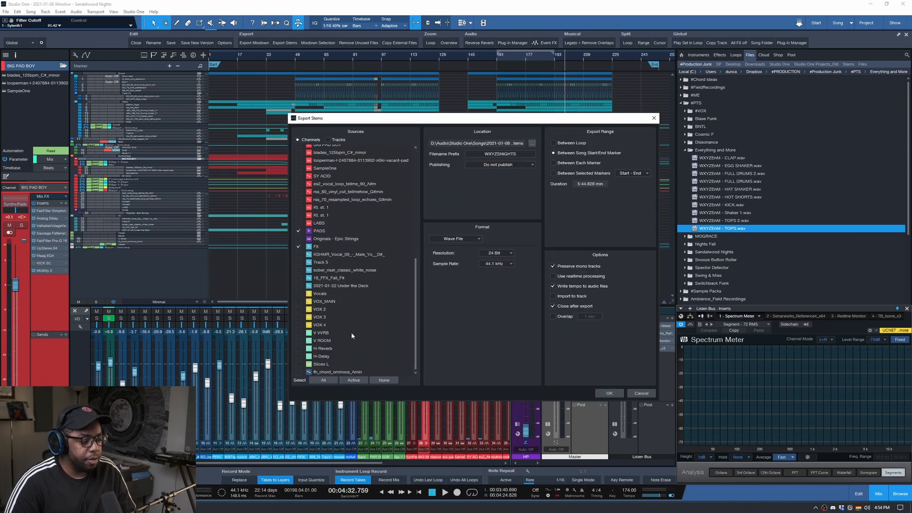
{"action": "left_click_drag", "start_coordinate": [299, 334], "coordinate": [300, 352]}
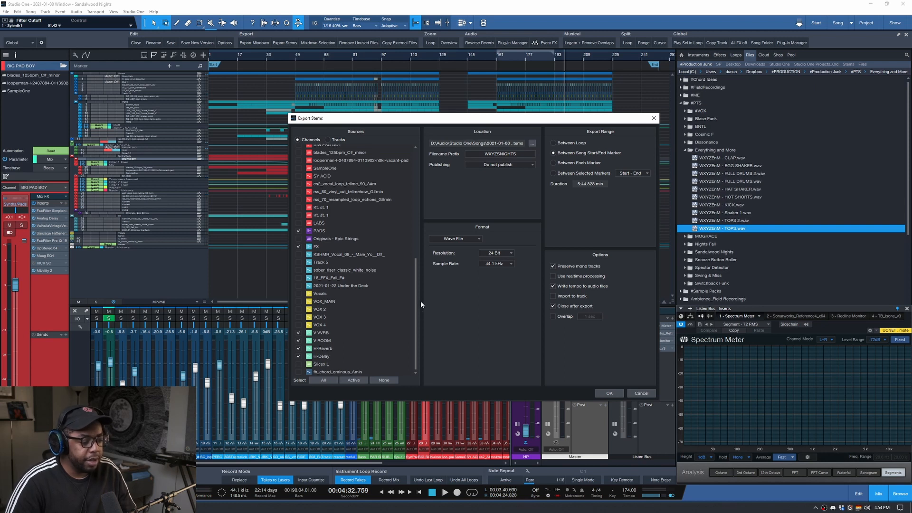
{"action": "left_click_drag", "start_coordinate": [416, 299], "coordinate": [419, 183]}
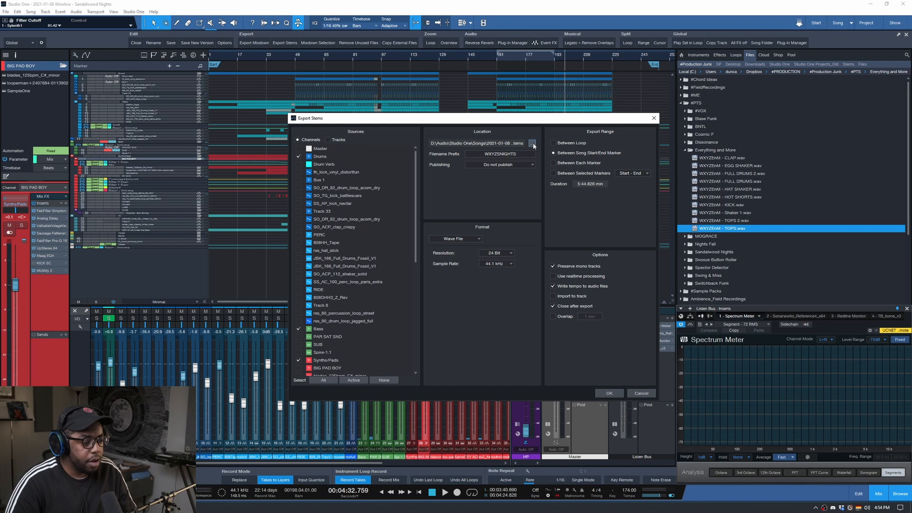
Set the export location to the STEMS subfolder and export the selected channels
{"action": "left_click", "coordinate": [533, 144]}
{"action": "double_click", "coordinate": [384, 183]}
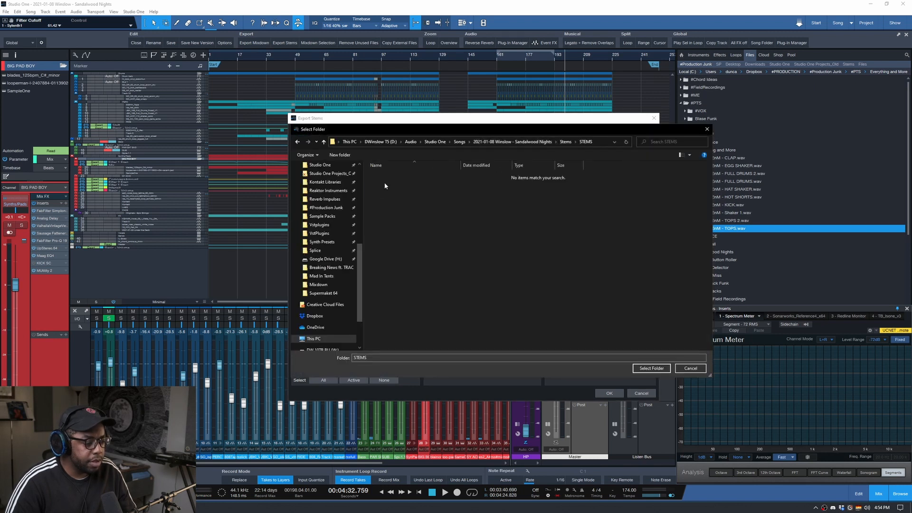
{"action": "left_click", "coordinate": [651, 368]}
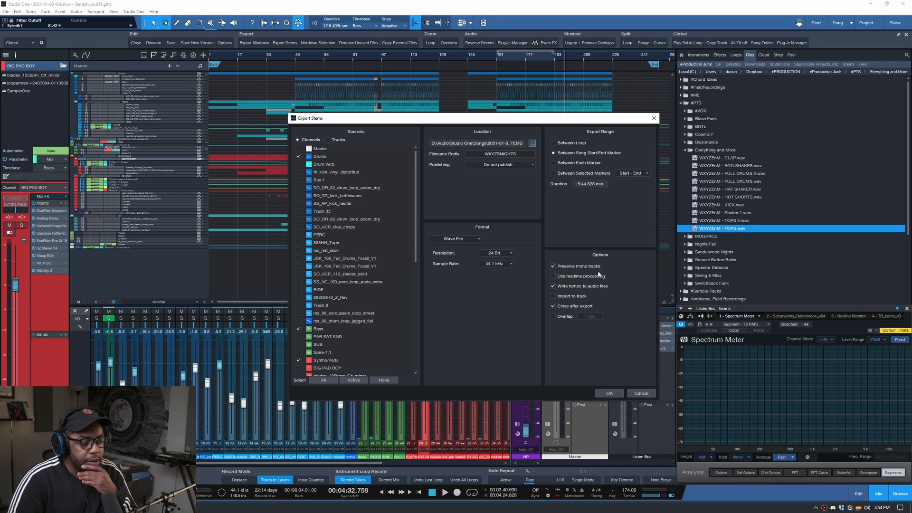
{"action": "left_click", "coordinate": [609, 393]}
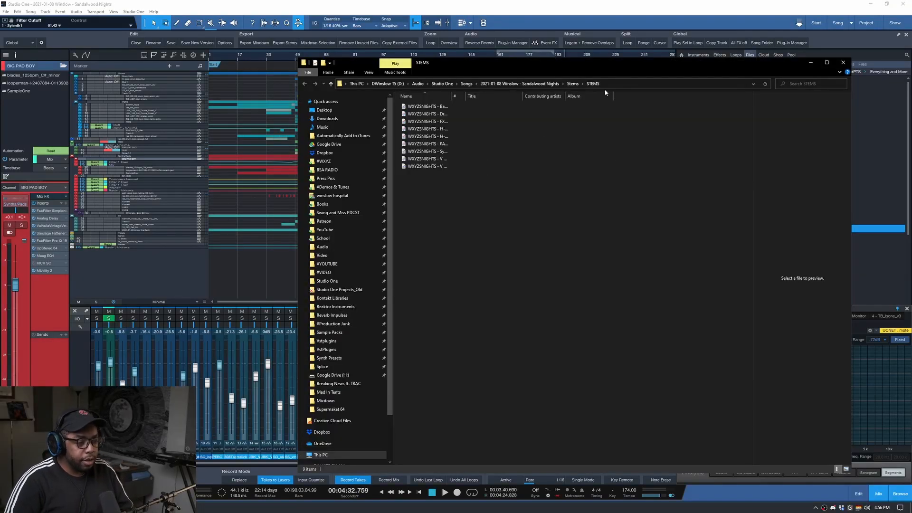
Move the H-Delay, H-Reverb, V ROOM and V VVRB files from STEMS into the FX SENDS folder, and return to the parent Stems folder
{"action": "left_click_drag", "start_coordinate": [451, 96], "coordinate": [497, 95]}
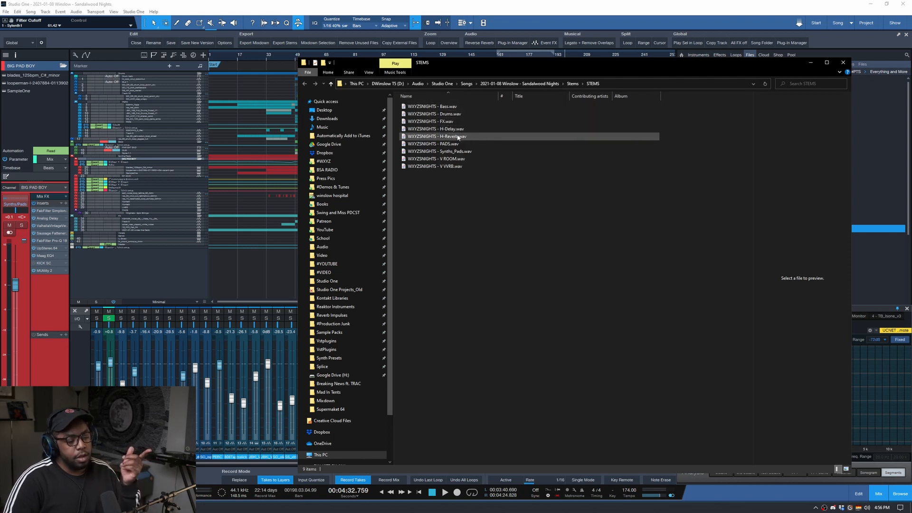
{"action": "left_click", "coordinate": [461, 130]}
{"action": "left_click", "coordinate": [454, 138], "text": "shift"}
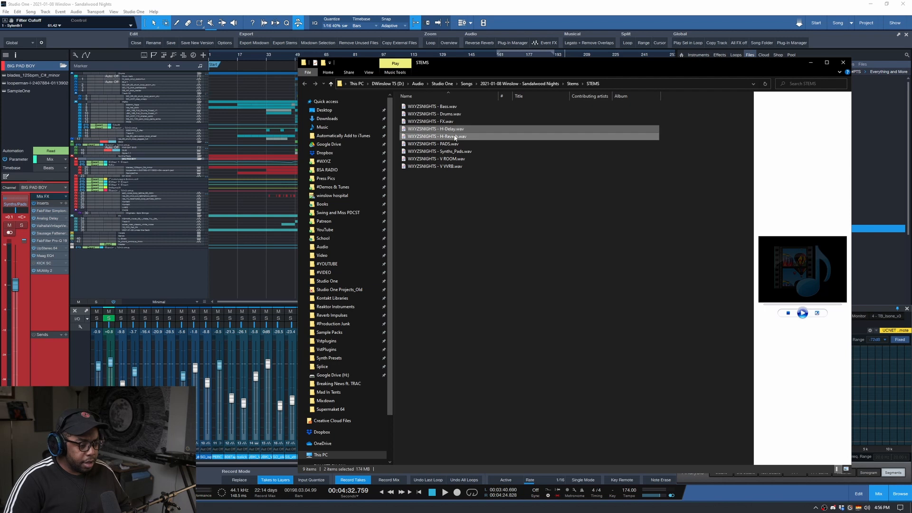
{"action": "left_click", "coordinate": [470, 159], "text": "ctrl"}
{"action": "left_click", "coordinate": [477, 167], "text": "ctrl"}
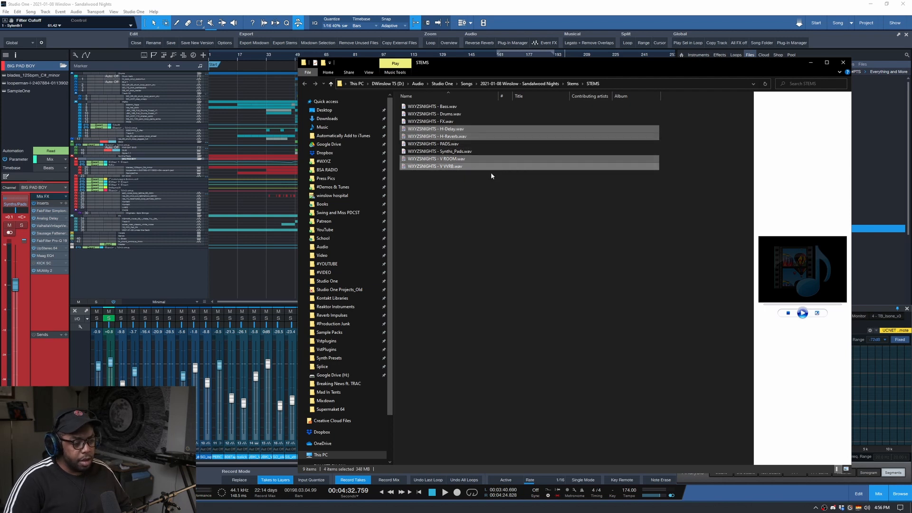
{"action": "left_click", "coordinate": [574, 84]}
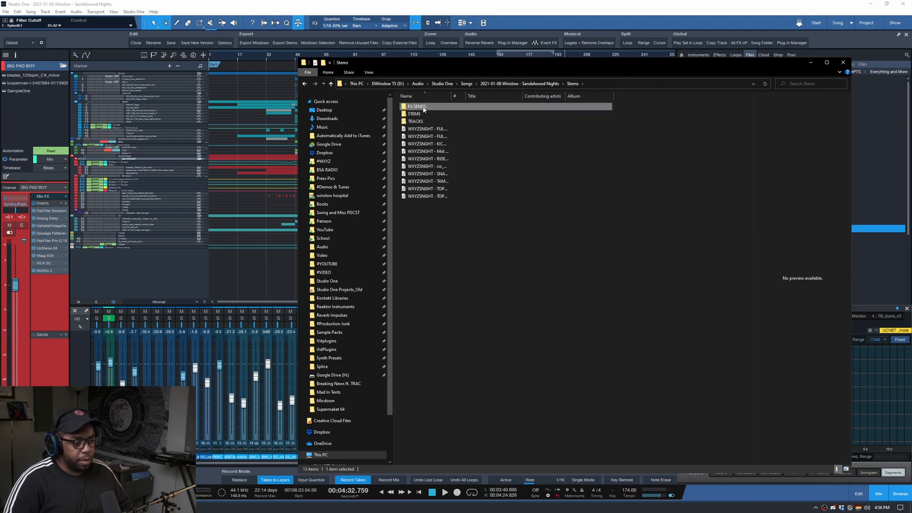
{"action": "double_click", "coordinate": [418, 106]}
{"action": "key", "text": "ctrl+v"}
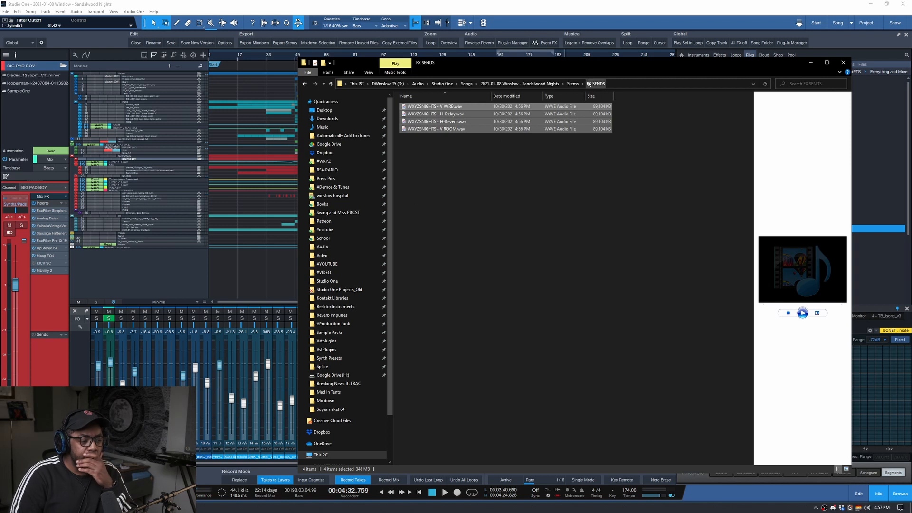
{"action": "left_click", "coordinate": [573, 83]}
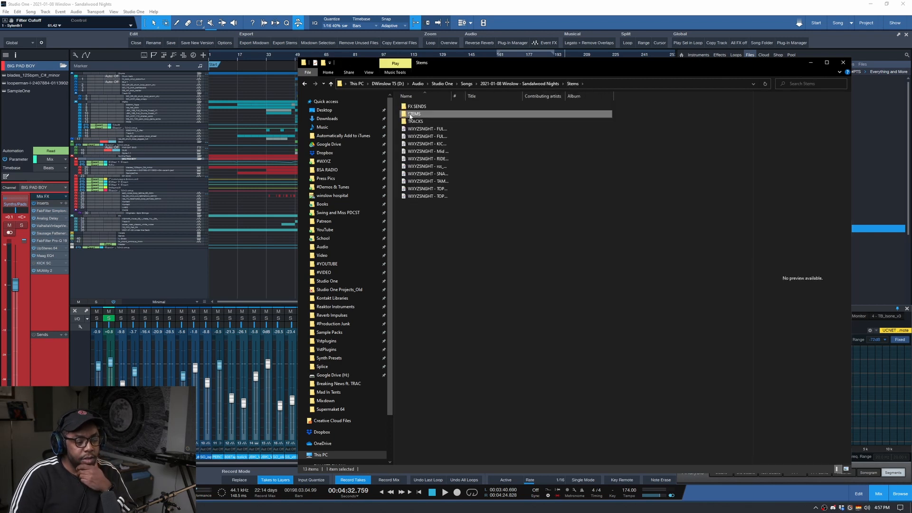
Check the exported bus files in the STEMS folder and return to the song
{"action": "double_click", "coordinate": [411, 114]}
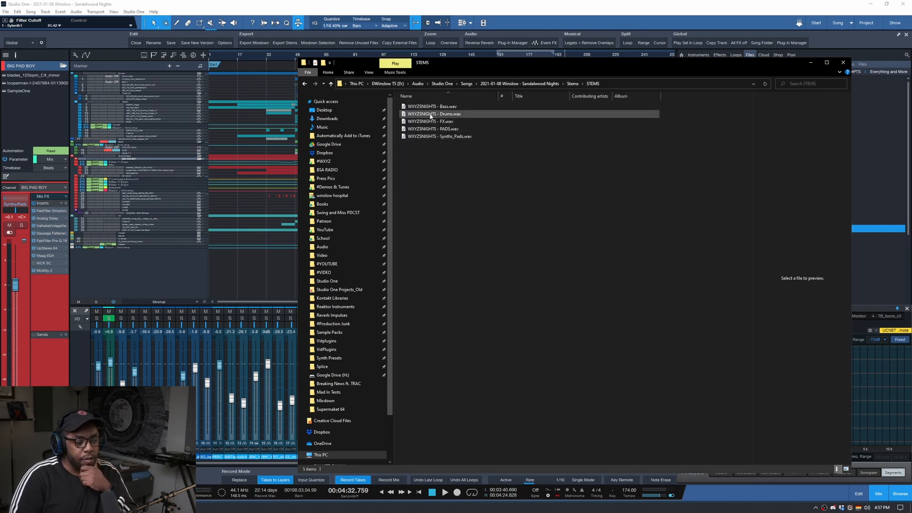
{"action": "left_click", "coordinate": [809, 60]}
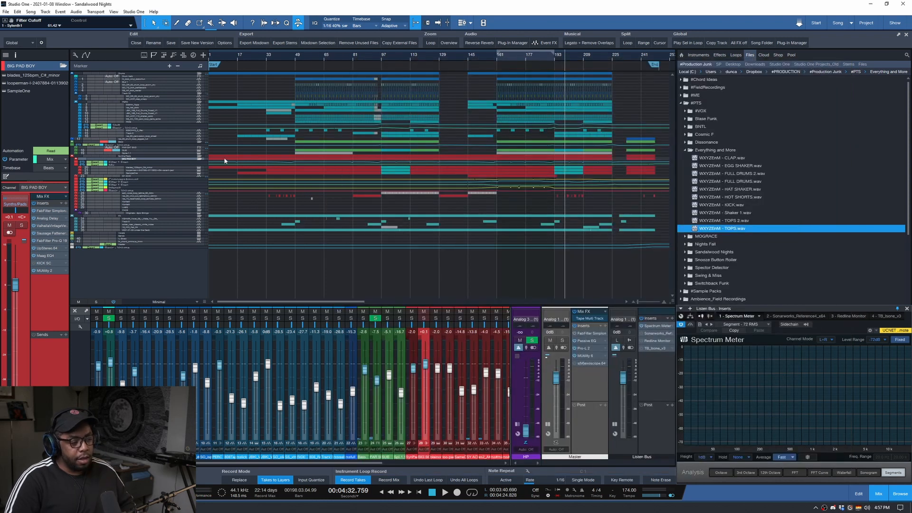
Remove the two Kontakt tracks and the LABS track in the Synths/Pads folder together with their instruments
{"action": "scroll", "coordinate": [220, 166], "scroll_direction": "up", "scroll_amount": 2}
{"action": "scroll", "coordinate": [220, 167], "scroll_direction": "up", "scroll_amount": 2}
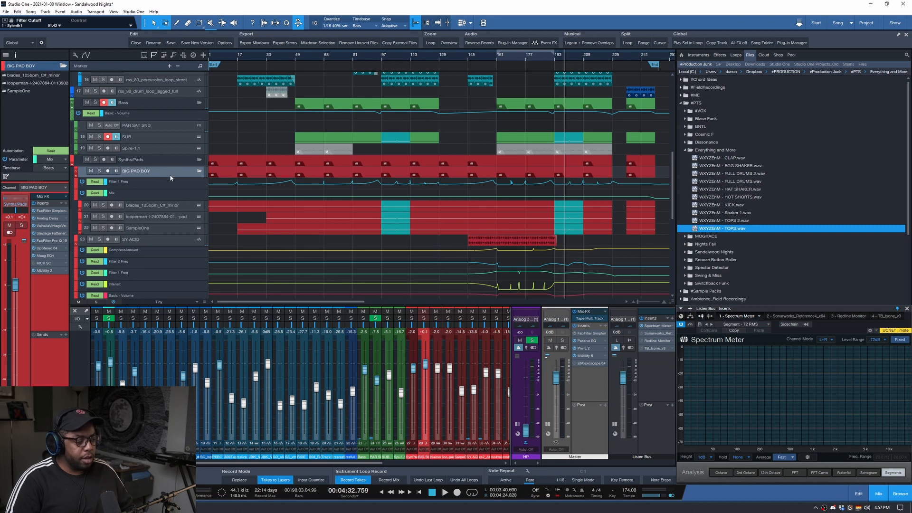
{"action": "scroll", "coordinate": [241, 169], "scroll_direction": "down", "scroll_amount": 3}
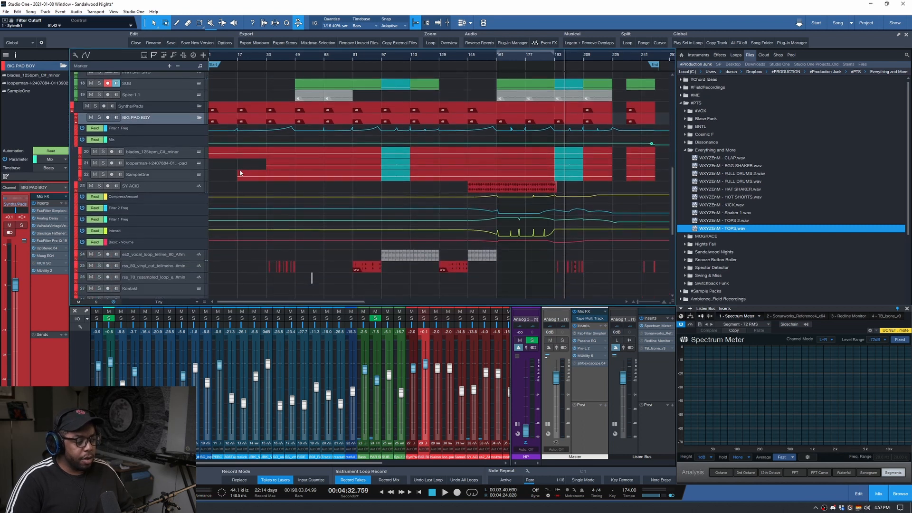
{"action": "scroll", "coordinate": [236, 173], "scroll_direction": "down", "scroll_amount": 2}
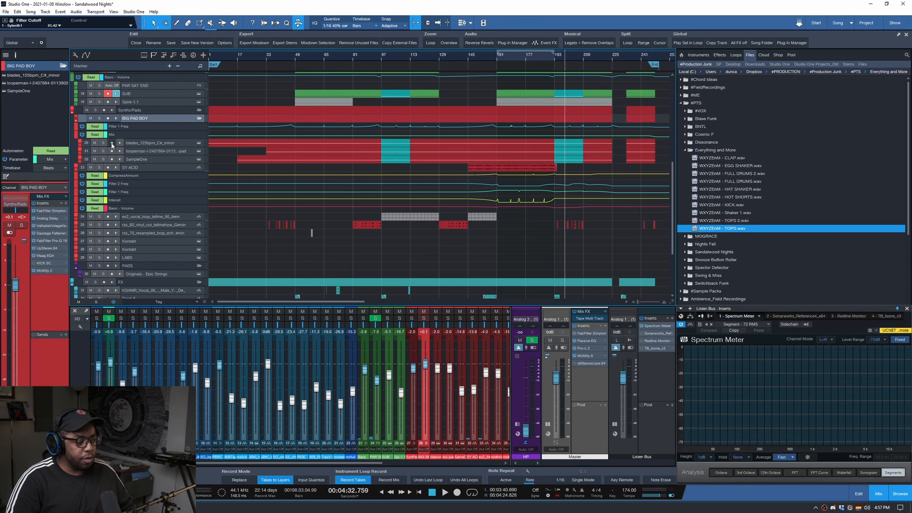
{"action": "left_click", "coordinate": [153, 112]}
{"action": "left_click_drag", "start_coordinate": [146, 114], "coordinate": [147, 137]}
{"action": "left_click", "coordinate": [199, 111]}
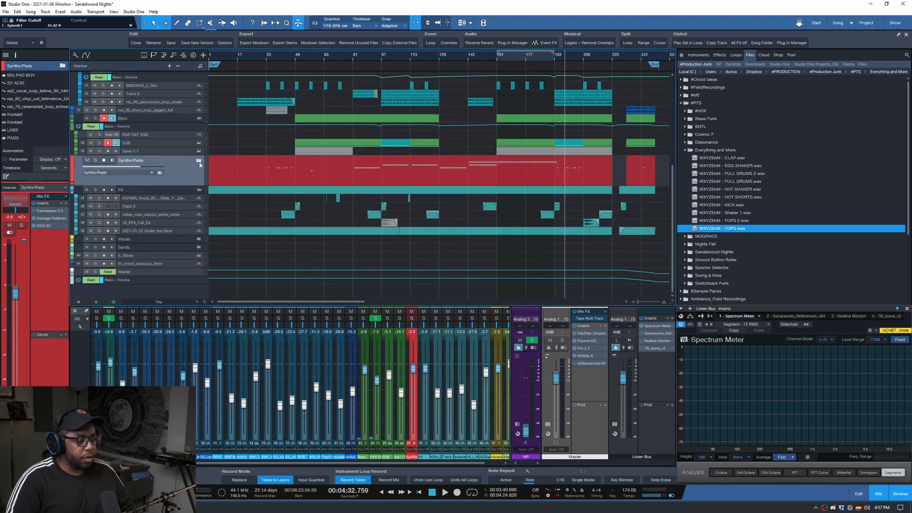
{"action": "left_click", "coordinate": [199, 161]}
{"action": "scroll", "coordinate": [183, 202], "scroll_direction": "down", "scroll_amount": 2}
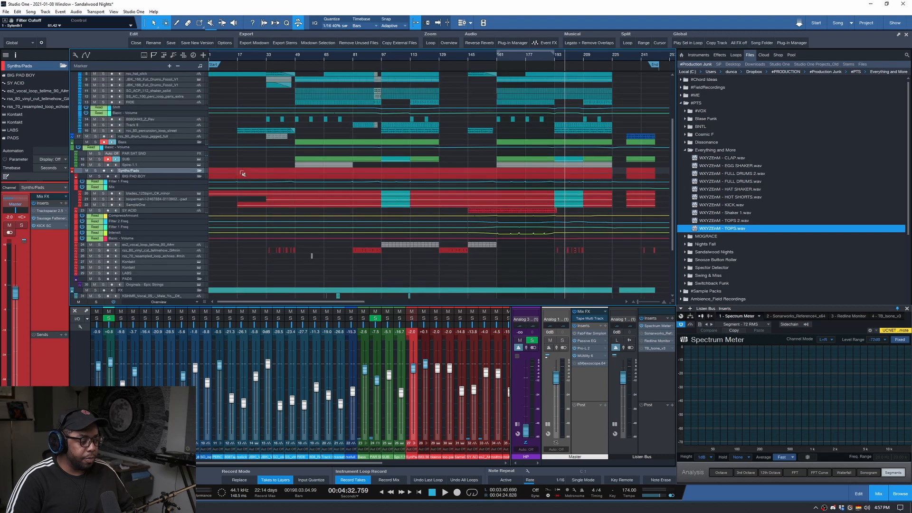
{"action": "scroll", "coordinate": [166, 218], "scroll_direction": "down", "scroll_amount": 1}
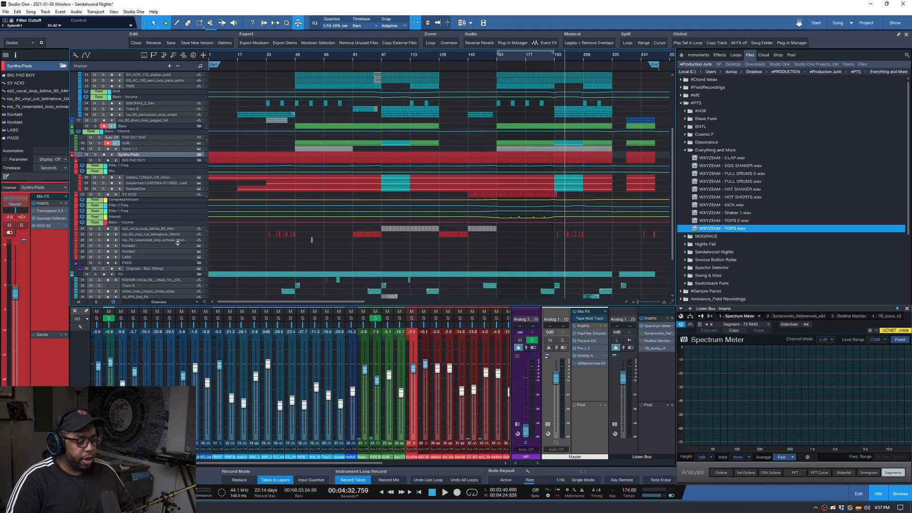
{"action": "left_click", "coordinate": [160, 246]}
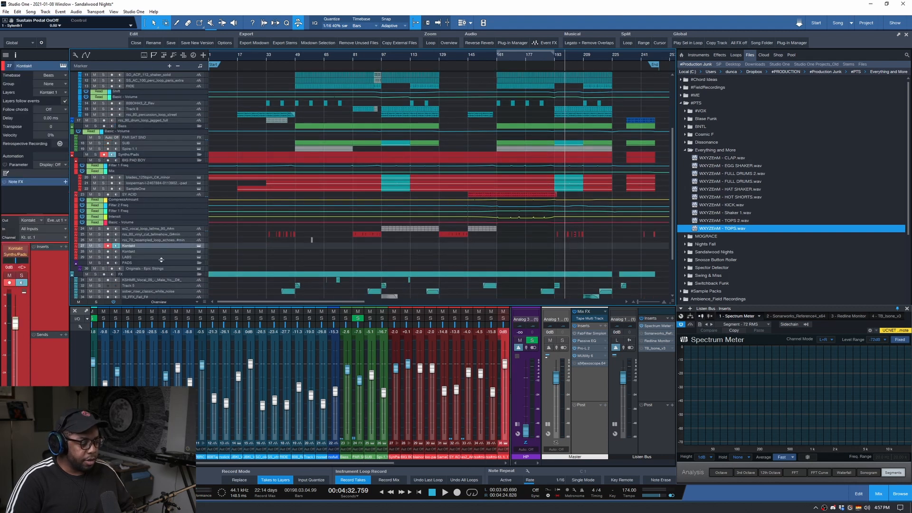
{"action": "left_click", "coordinate": [165, 257], "text": "shift"}
{"action": "right_click", "coordinate": [165, 256]}
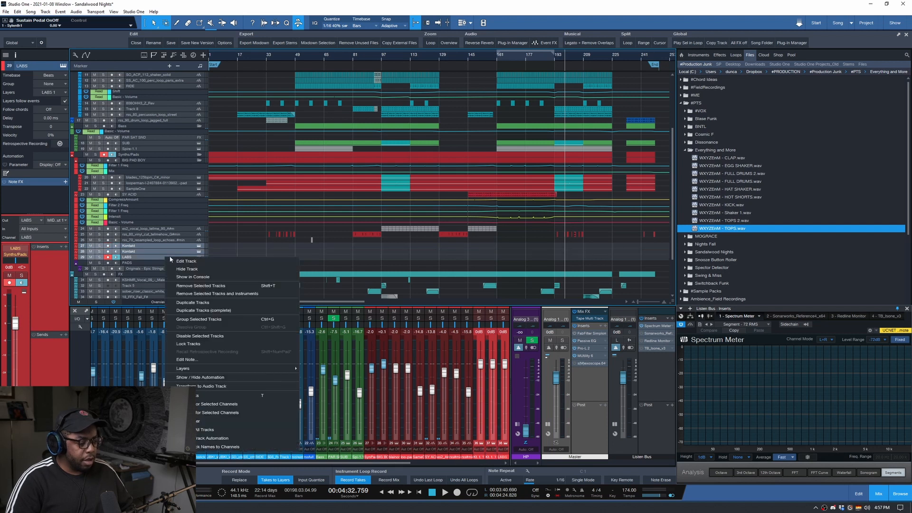
{"action": "left_click", "coordinate": [209, 293]}
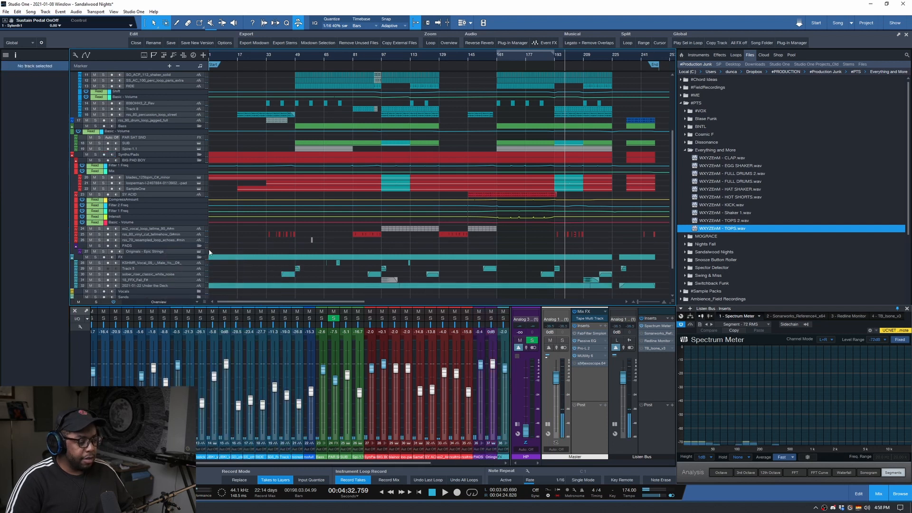
Collapse the Everything and More sample folder in the file browser and expand the Sandalwood Nights folder
{"action": "scroll", "coordinate": [222, 214], "scroll_direction": "up", "scroll_amount": 5}
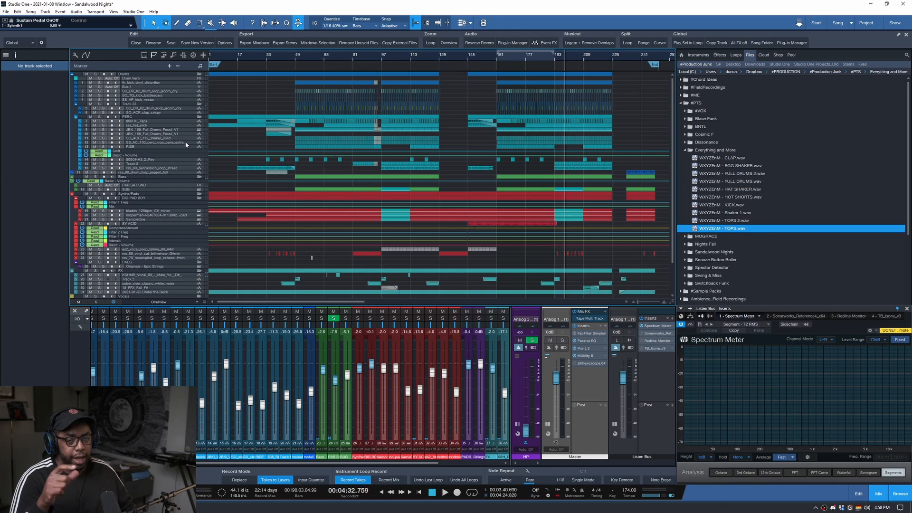
{"action": "left_click", "coordinate": [685, 151]}
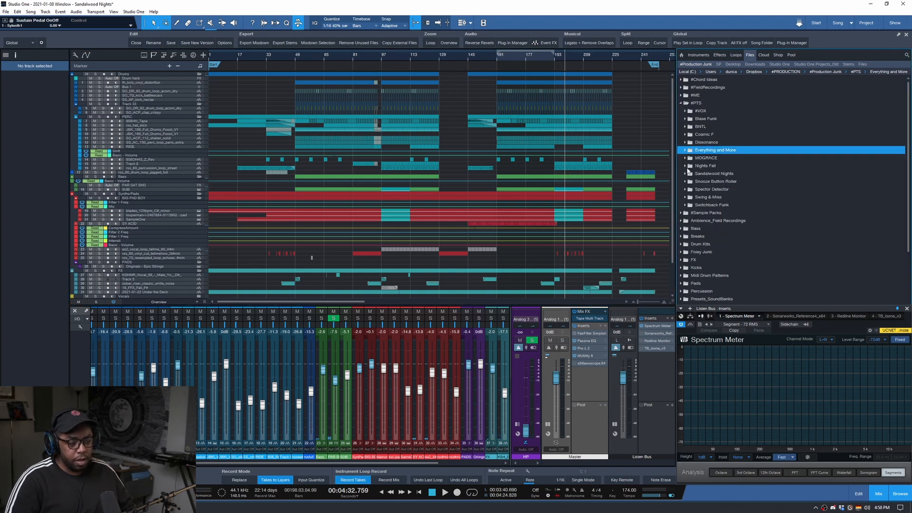
{"action": "left_click", "coordinate": [687, 174]}
{"action": "key", "text": "Down"}
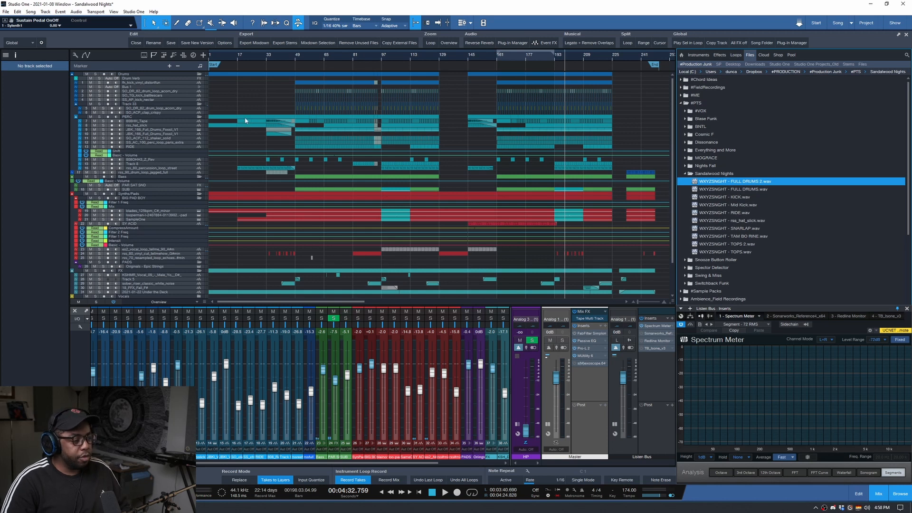
Open the stem export and look through its channels, and check the exported files in the FX SENDS folder
{"action": "left_click", "coordinate": [279, 43]}
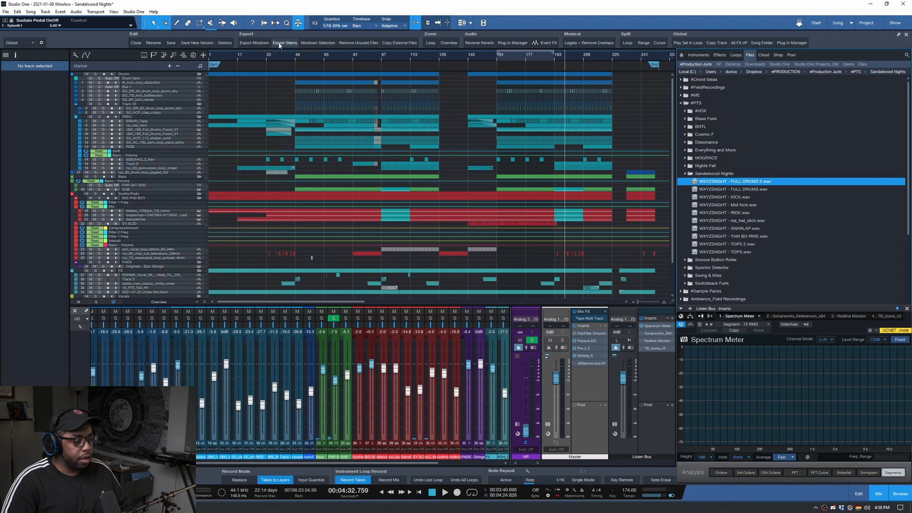
{"action": "scroll", "coordinate": [297, 223], "scroll_direction": "down", "scroll_amount": 5}
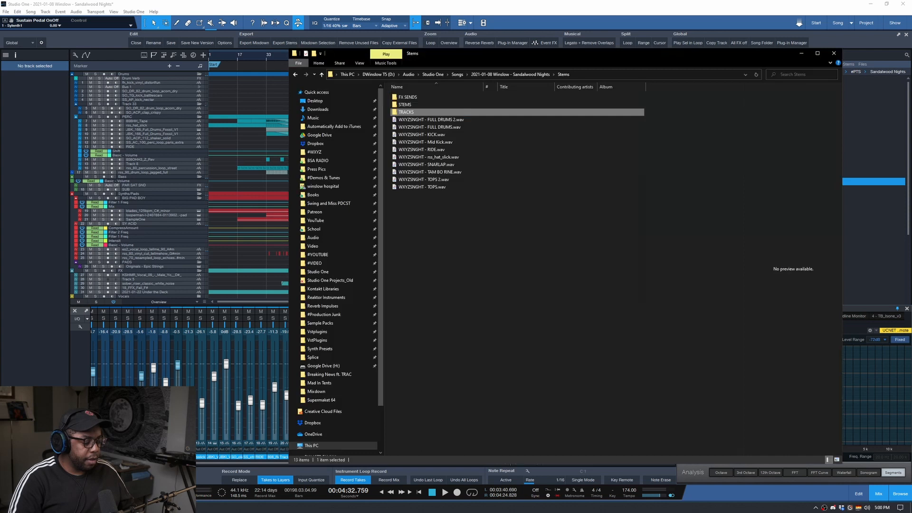
{"action": "double_click", "coordinate": [406, 97]}
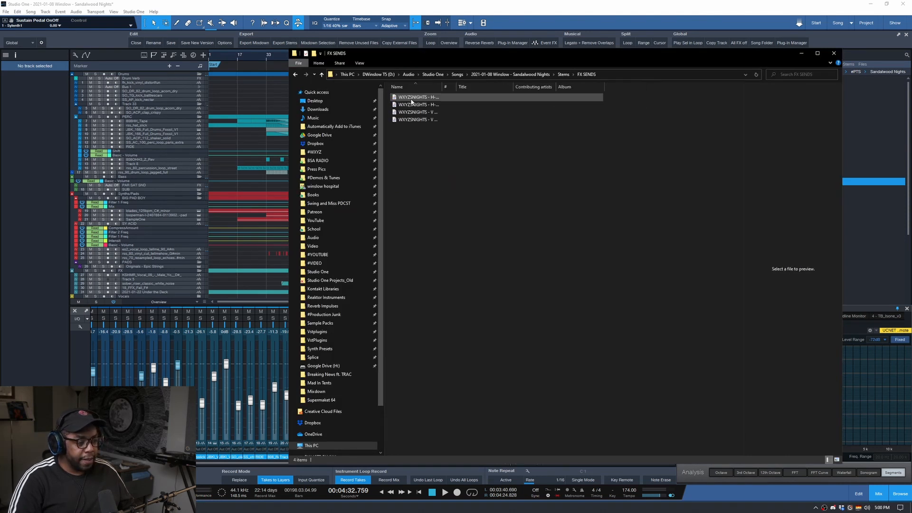
{"action": "left_click", "coordinate": [801, 53]}
Copy external files into the song and permanently remove the unused SY ACID.wav bounce
{"action": "left_click", "coordinate": [399, 43]}
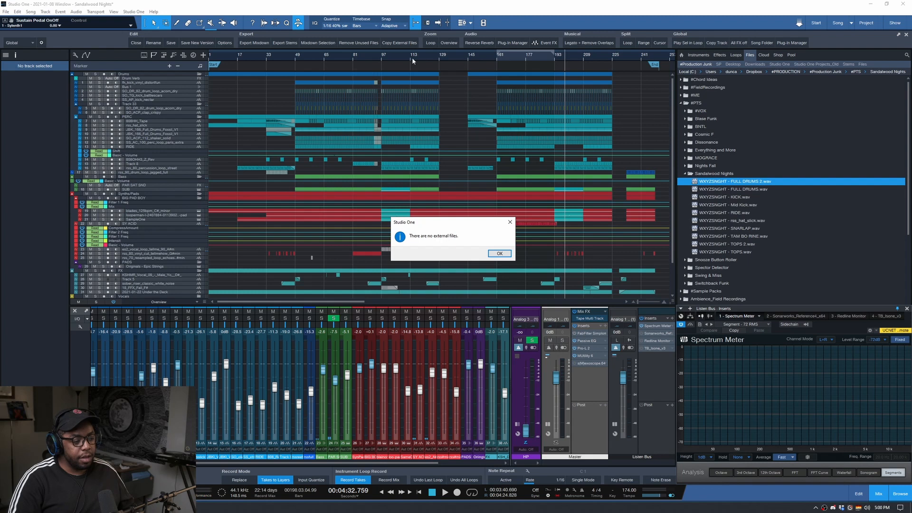
{"action": "left_click", "coordinate": [499, 253]}
{"action": "left_click", "coordinate": [359, 42]}
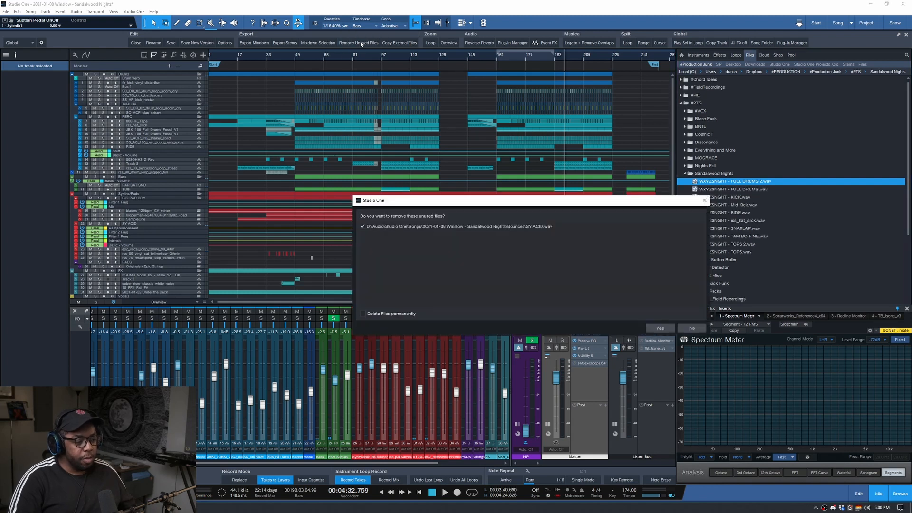
{"action": "left_click", "coordinate": [363, 313]}
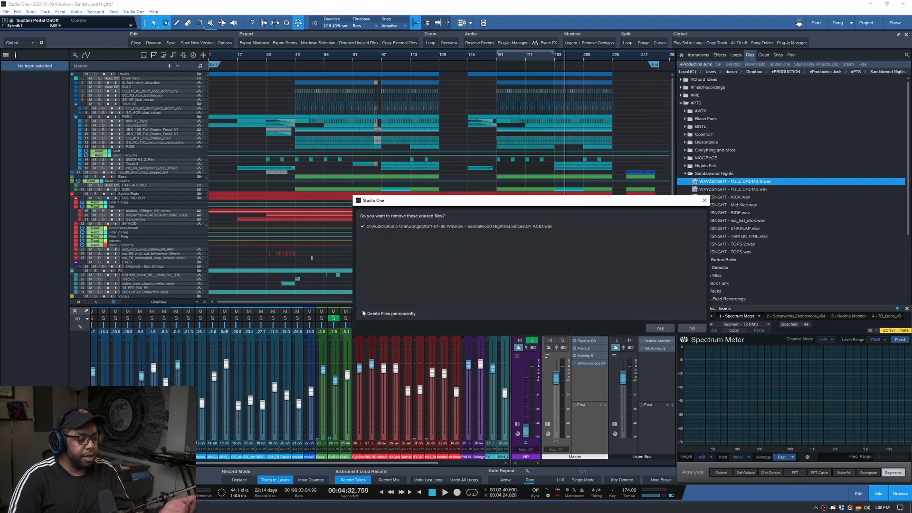
{"action": "left_click", "coordinate": [659, 329]}
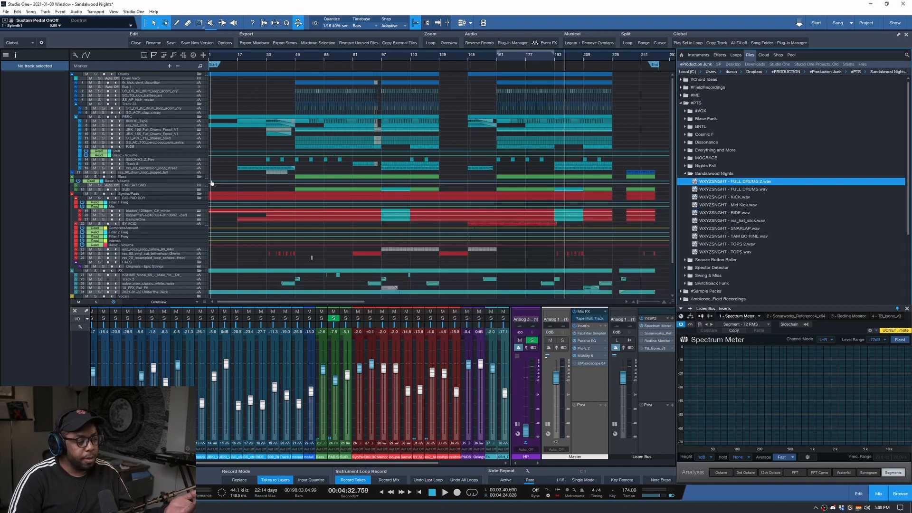
Save and close the song, and minimize Studio One
{"action": "left_click", "coordinate": [171, 47]}
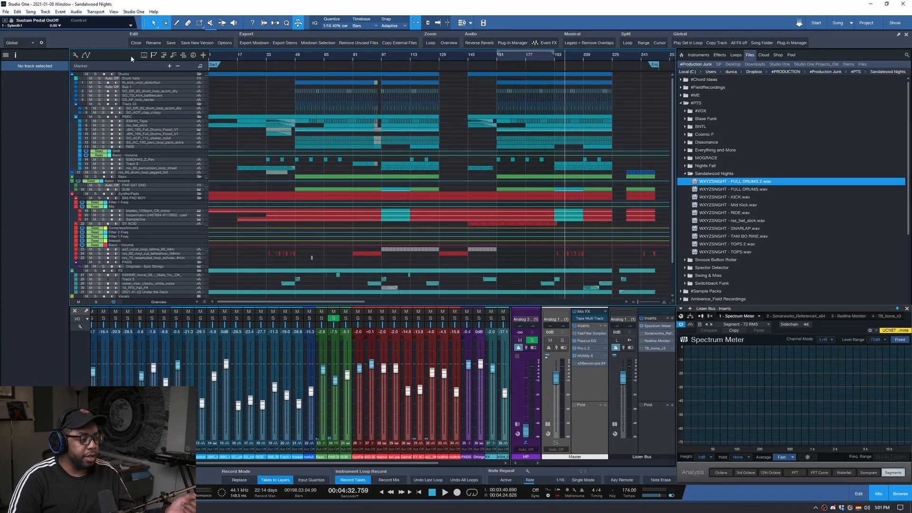
{"action": "left_click", "coordinate": [136, 43]}
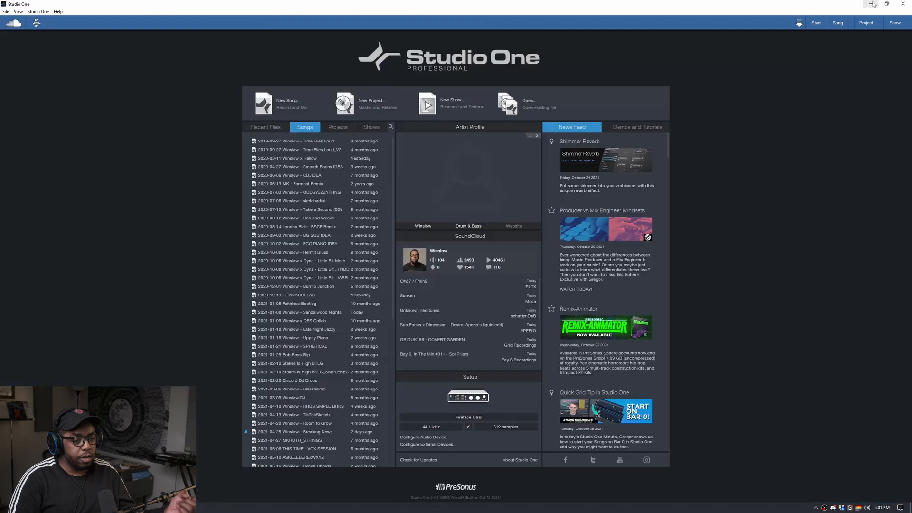
{"action": "left_click", "coordinate": [871, 4]}
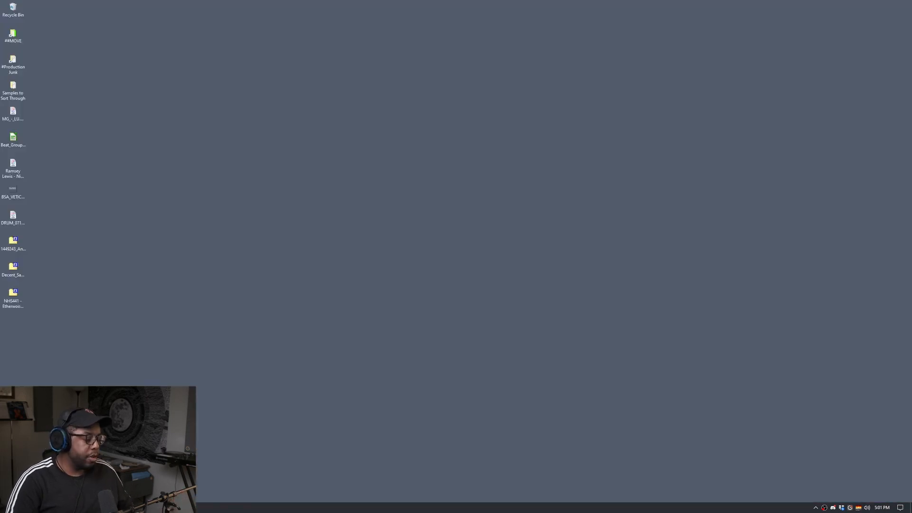
Switch to File Explorer and go up to the Songs folder to pick the Sandalwood Nights song folder
{"action": "left_click", "coordinate": [95, 507]}
{"action": "left_click", "coordinate": [512, 75]}
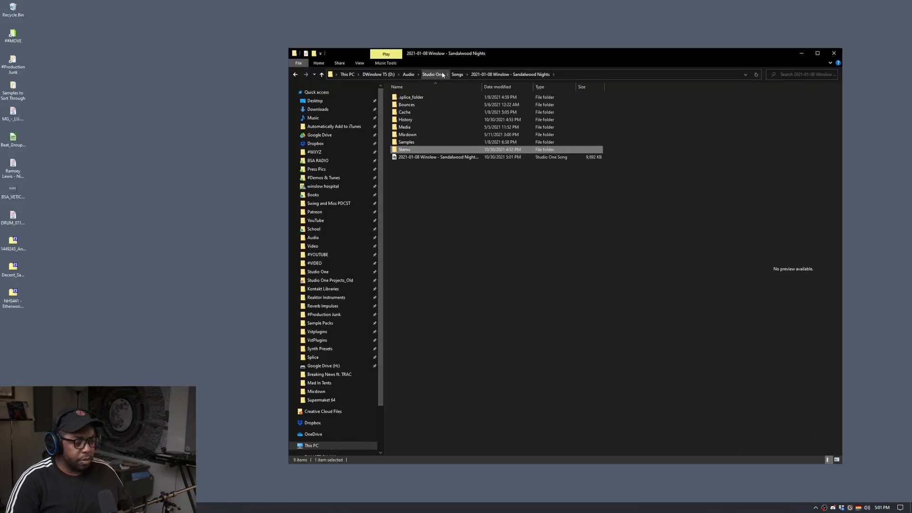
{"action": "left_click", "coordinate": [457, 75]}
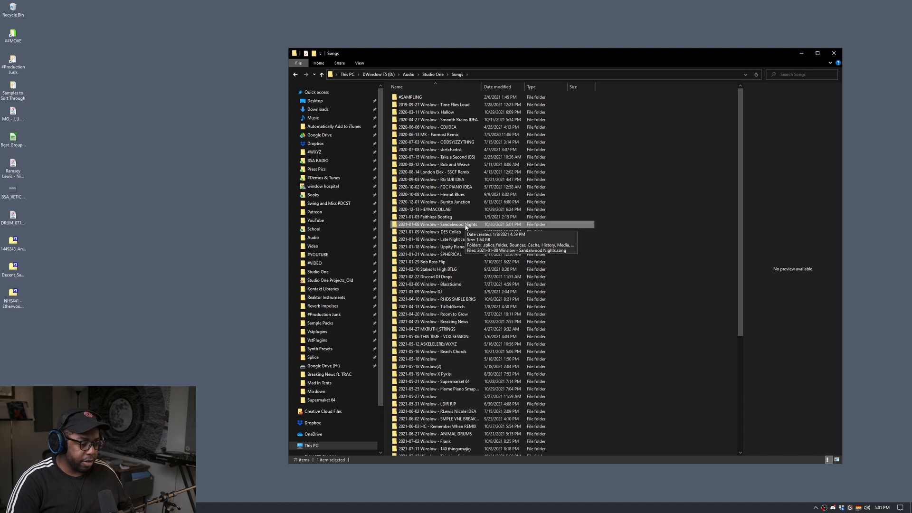
Open the 2021 folder under #FINISHED in Studio One Projects_Old
{"action": "left_click", "coordinate": [323, 281]}
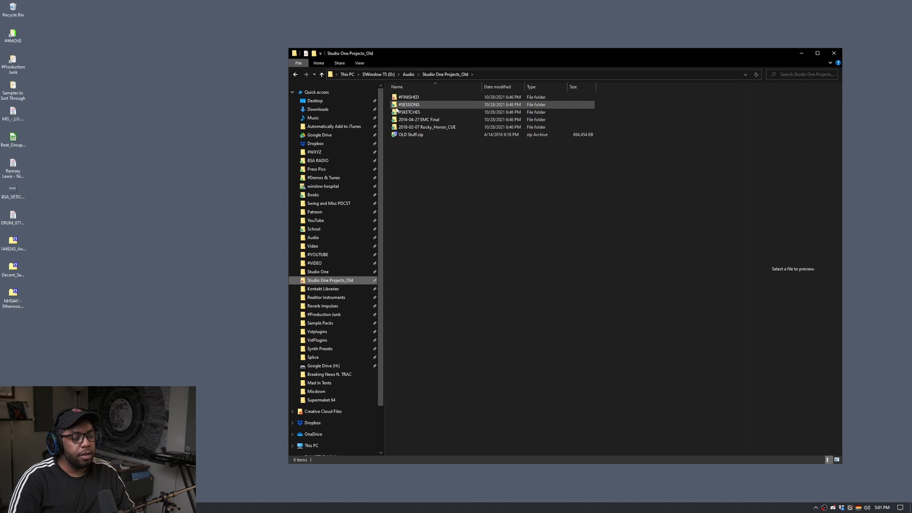
{"action": "mouse_move", "coordinate": [412, 116]}
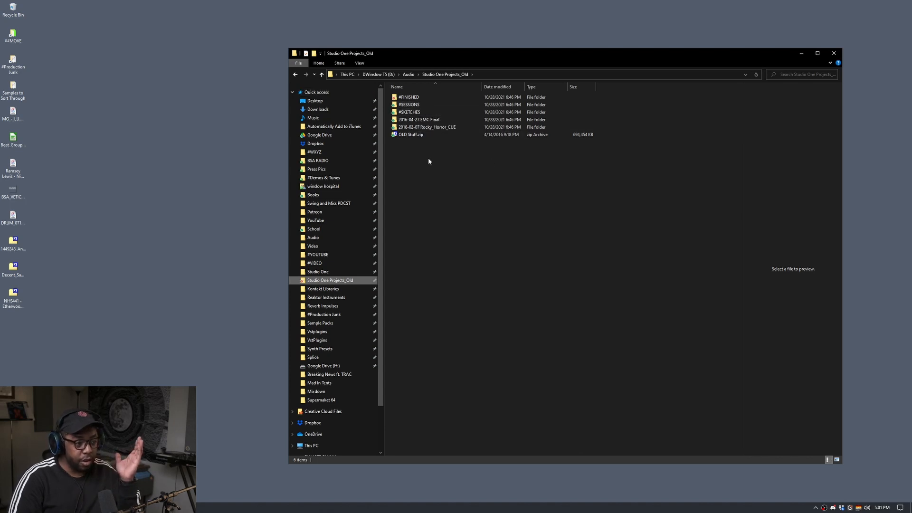
{"action": "double_click", "coordinate": [409, 98]}
{"action": "double_click", "coordinate": [404, 142]}
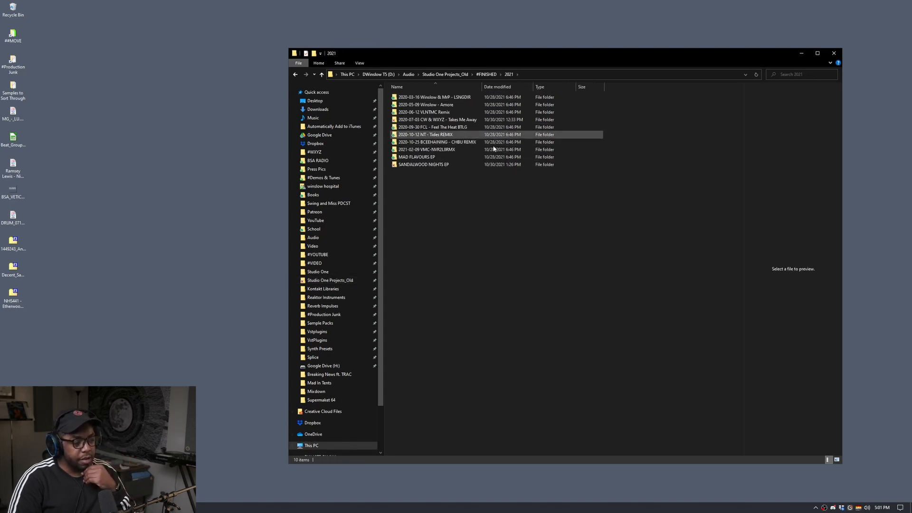
Examine the Stems folder of the archived LSNGDIR project and return to the 2021 folder
{"action": "double_click", "coordinate": [442, 99]}
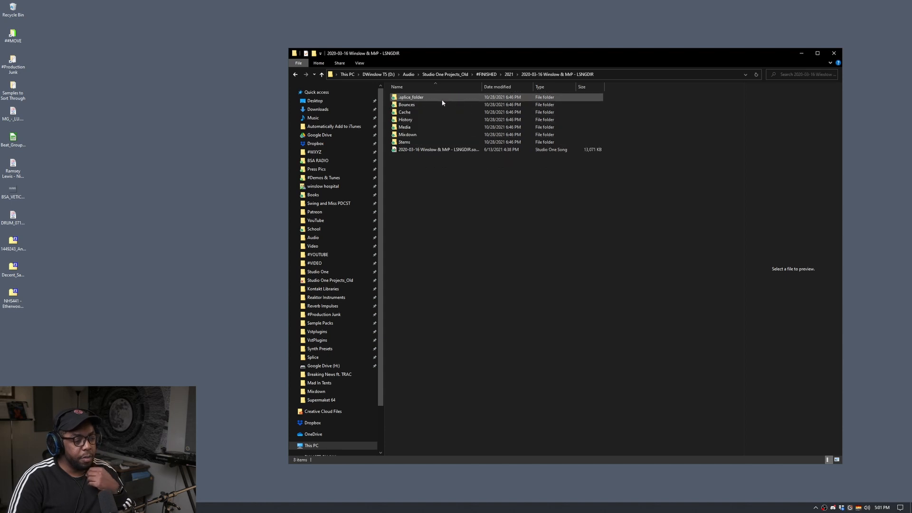
{"action": "double_click", "coordinate": [411, 142]}
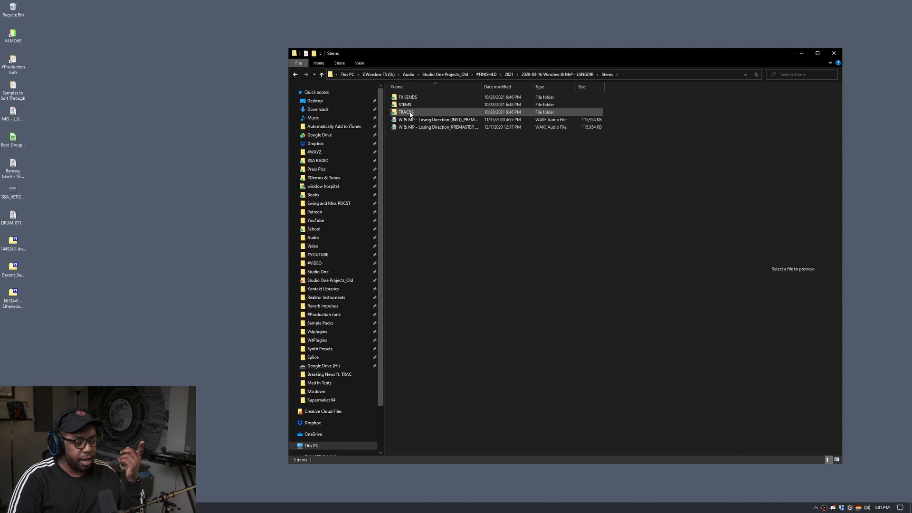
{"action": "key", "text": "alt+Up"}
{"action": "key", "text": "alt+Up"}
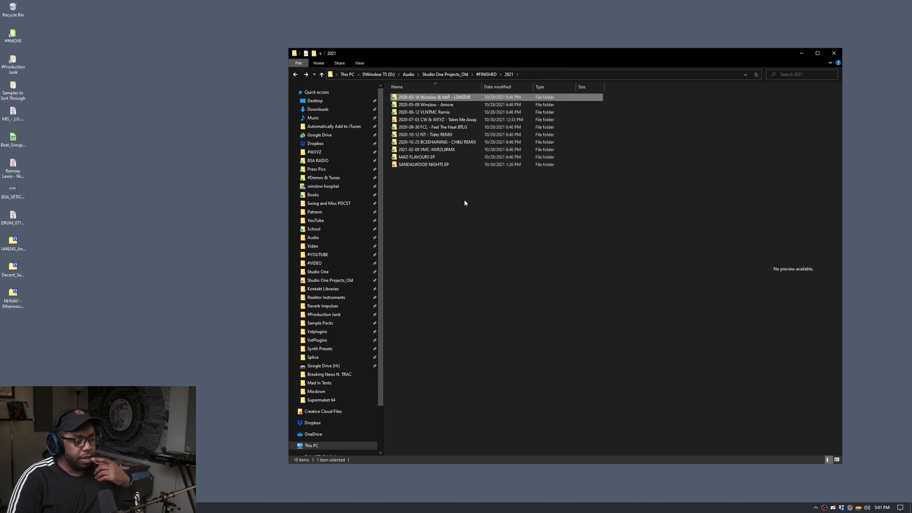
Paste the Sandalwood Nights song folder into the SANDALWOOD NIGHTS EP folder
{"action": "left_click", "coordinate": [415, 165]}
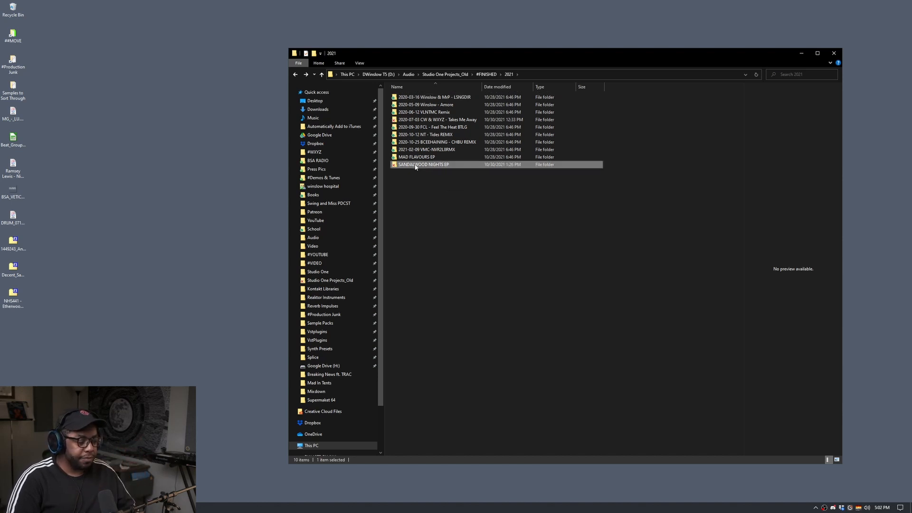
{"action": "double_click", "coordinate": [415, 166]}
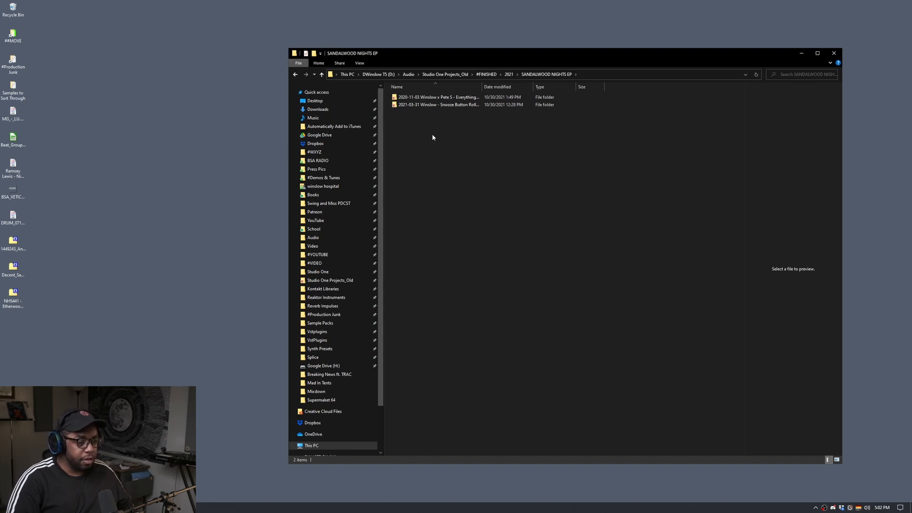
{"action": "key", "text": "ctrl+v"}
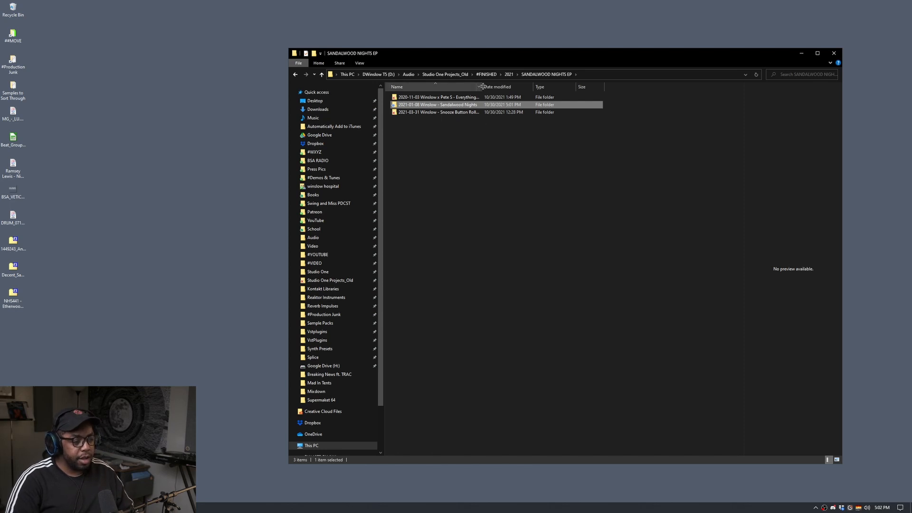
Examine the Stems folder of the Everything and More project in SANDALWOOD NIGHTS EP, and return to the project folder
{"action": "left_click_drag", "start_coordinate": [482, 86], "coordinate": [519, 86]}
{"action": "left_click", "coordinate": [468, 98]}
{"action": "double_click", "coordinate": [463, 99]}
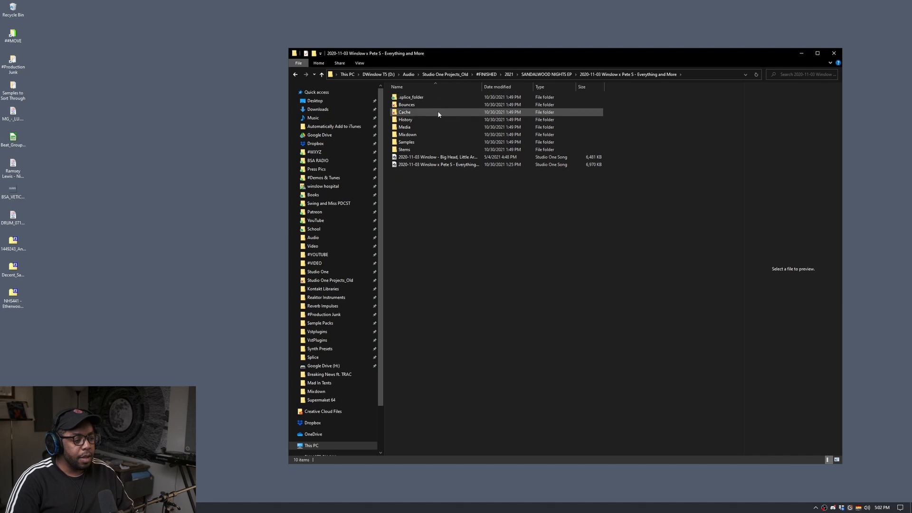
{"action": "double_click", "coordinate": [411, 148]}
{"action": "key", "text": "alt+Left"}
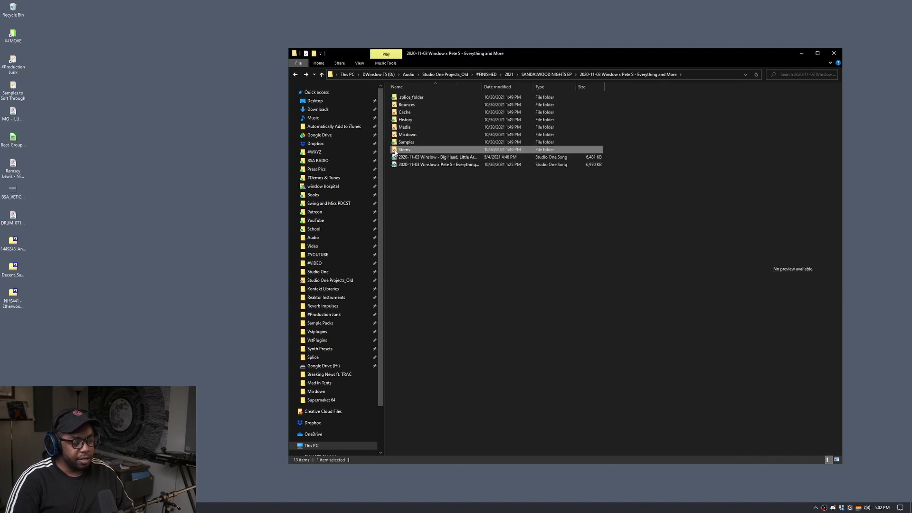
{"action": "mouse_move", "coordinate": [395, 153]}
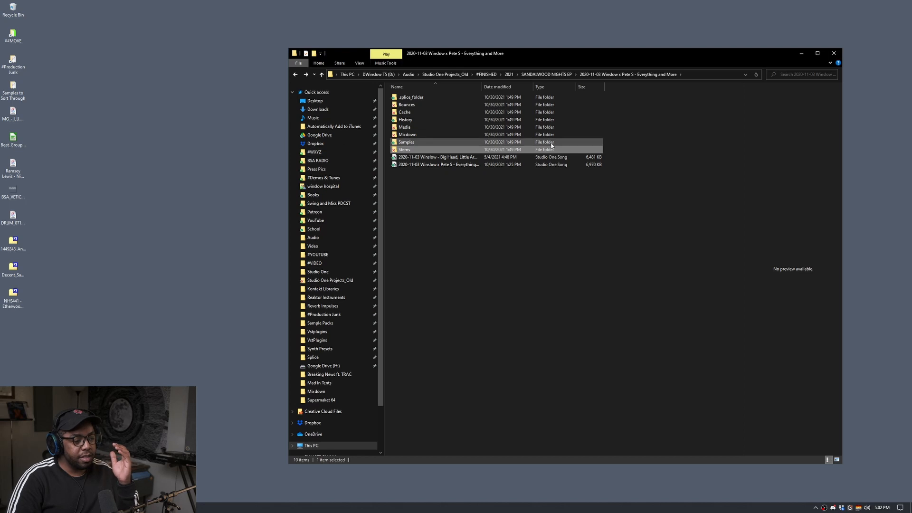
Browse Dropbox to the Finished-Released folder under #PRODUCTION and ###PROJECTSARCHIVE, and check the options available for its 2021 folder
{"action": "left_click", "coordinate": [315, 143]}
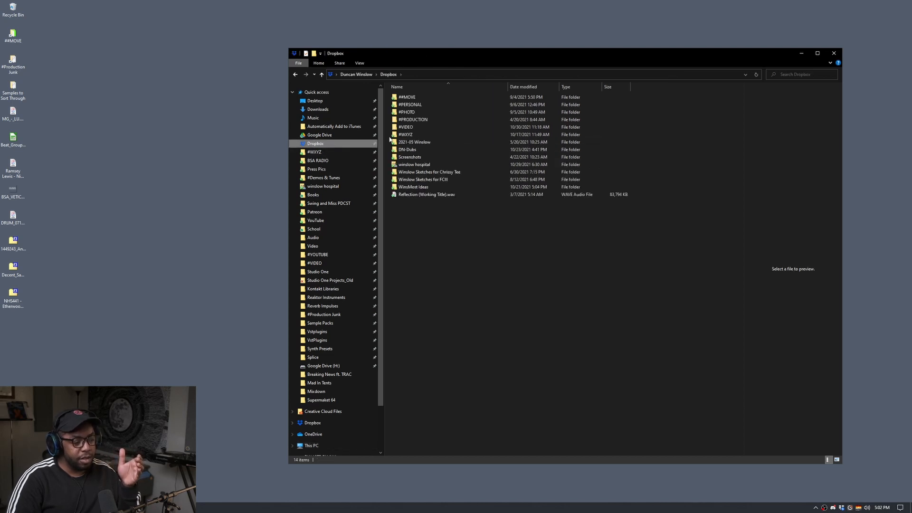
{"action": "double_click", "coordinate": [417, 119]}
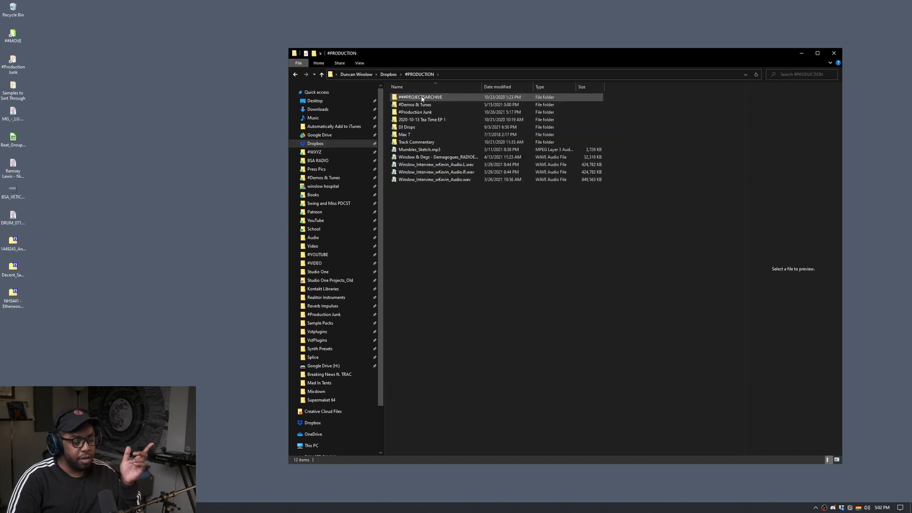
{"action": "double_click", "coordinate": [421, 98]}
{"action": "left_click", "coordinate": [413, 98]}
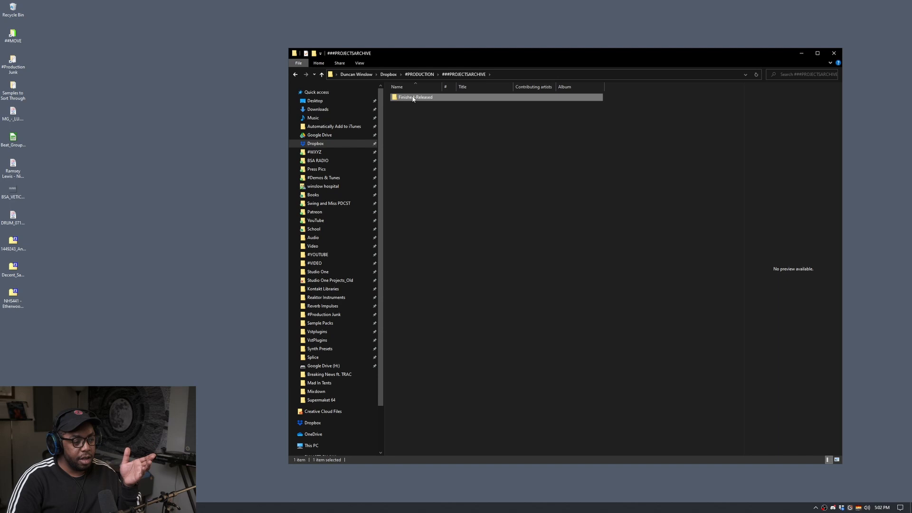
{"action": "double_click", "coordinate": [413, 98]}
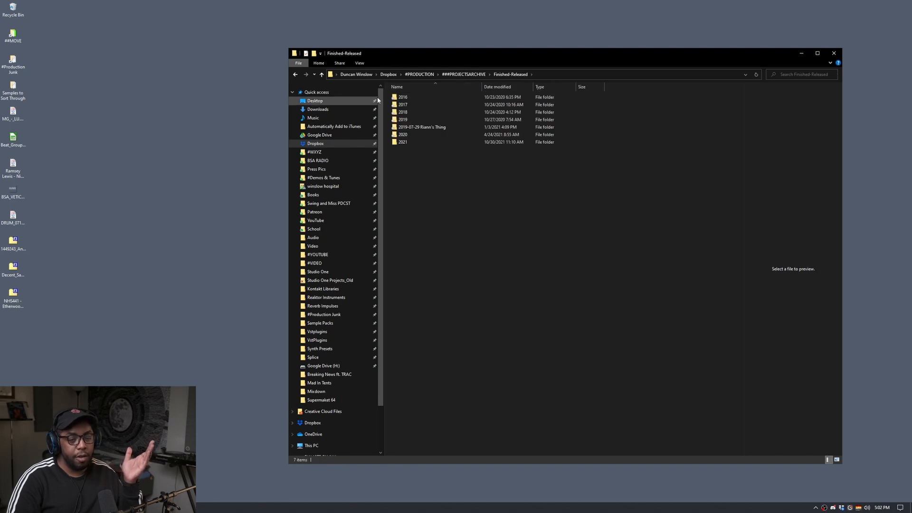
{"action": "right_click", "coordinate": [402, 142]}
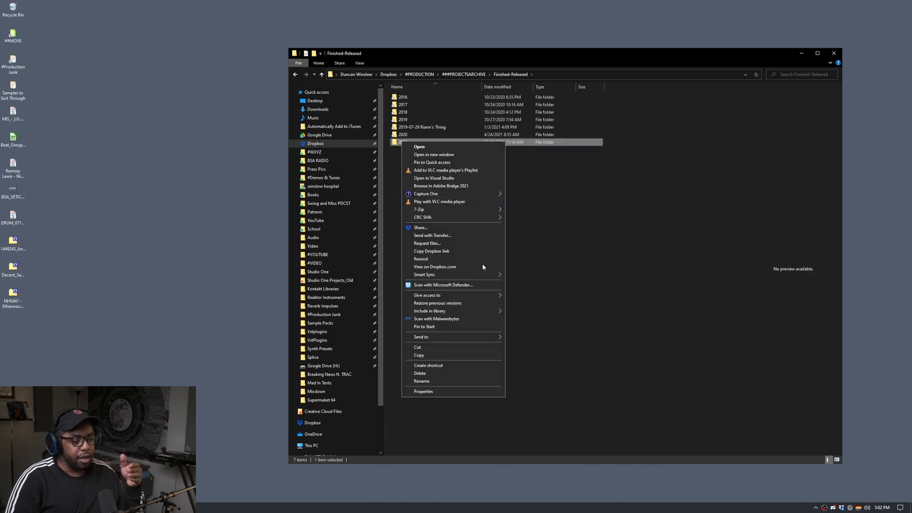
{"action": "left_click", "coordinate": [553, 237]}
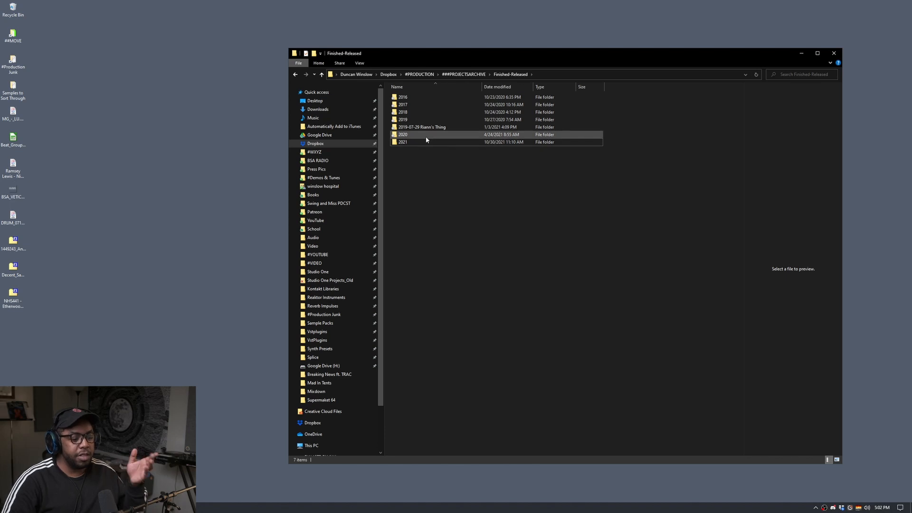
{"action": "mouse_move", "coordinate": [426, 139]}
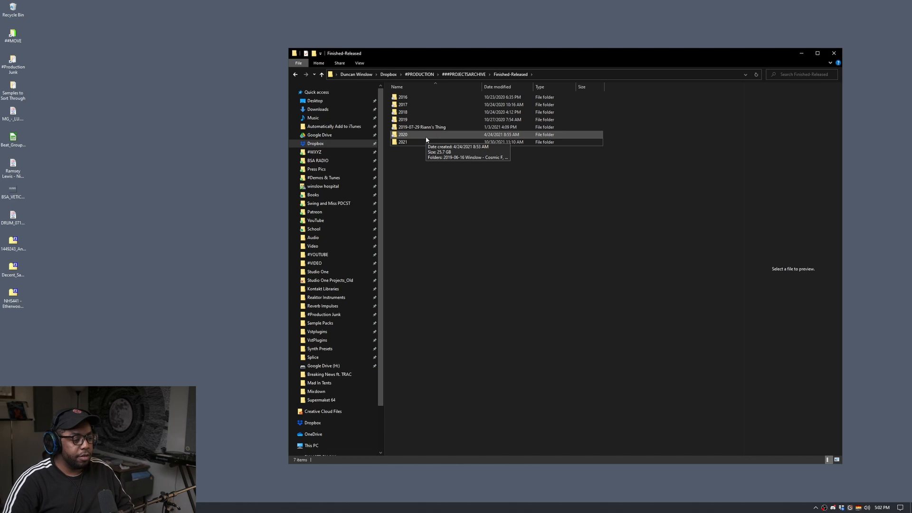
View the Google Drive (H:) contents and list all of the computer's drives to review the backup locations
{"action": "left_click", "coordinate": [319, 366]}
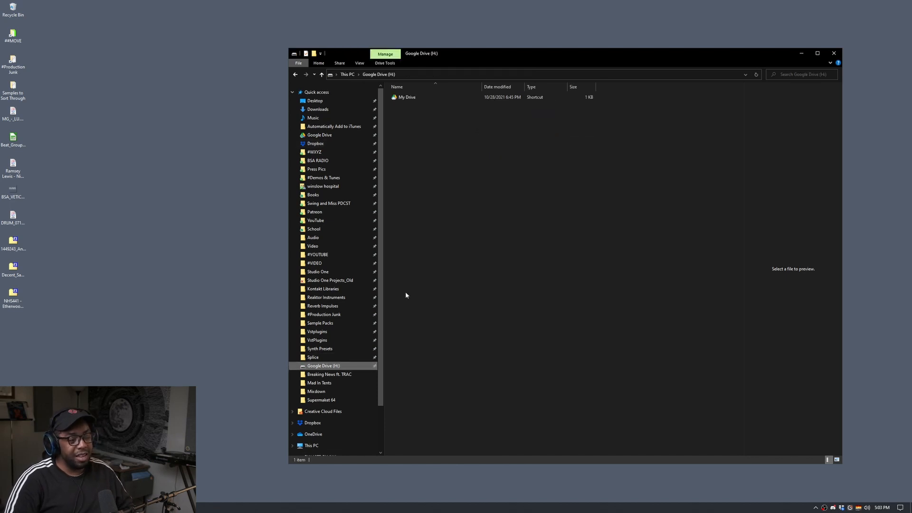
{"action": "scroll", "coordinate": [336, 359], "scroll_direction": "down", "scroll_amount": 2}
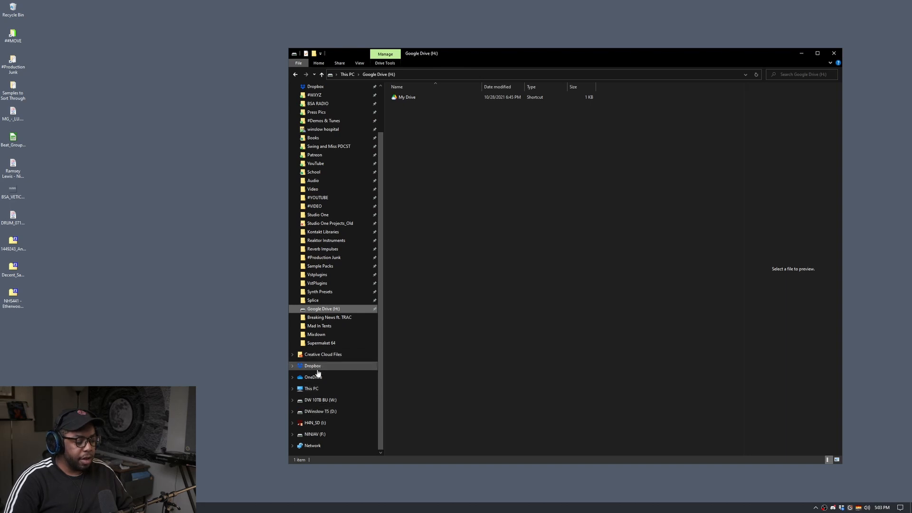
{"action": "left_click", "coordinate": [314, 388]}
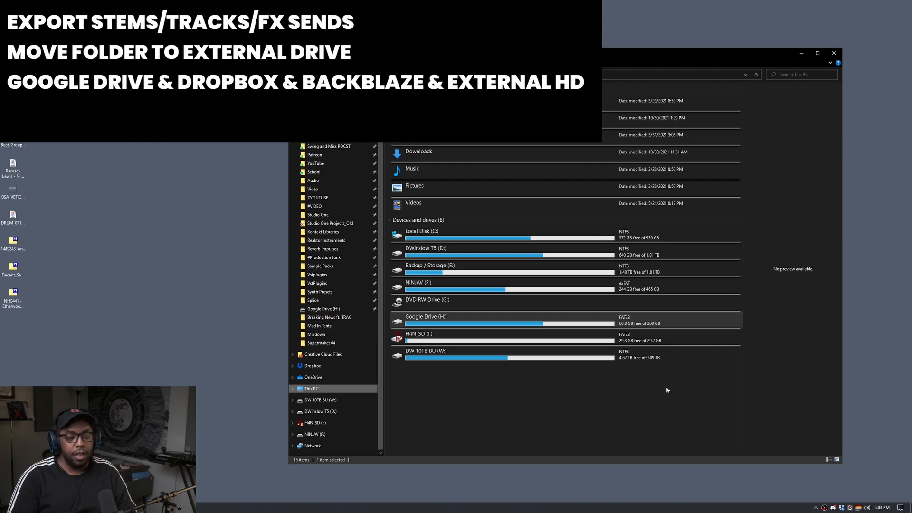
Switch to the Backblaze Control Panel to check the online backup status, shifting its window slightly
{"action": "left_click", "coordinate": [816, 507]}
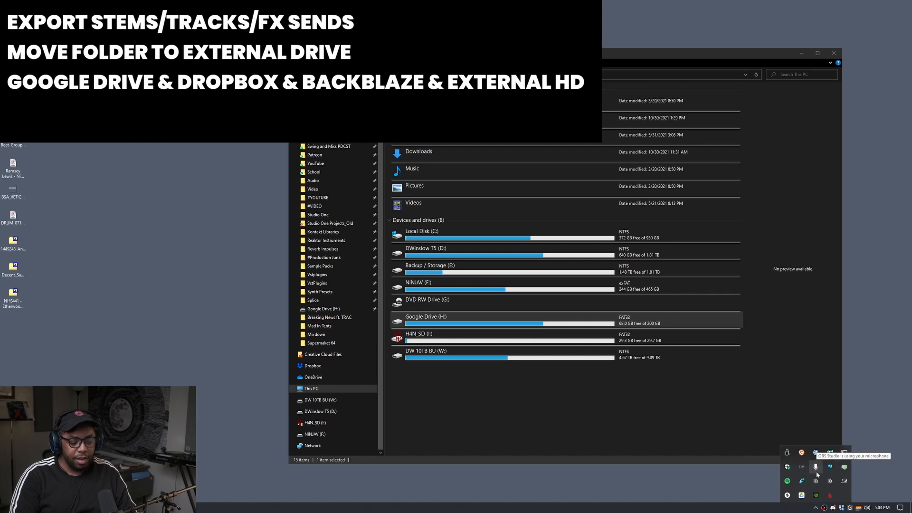
{"action": "left_click", "coordinate": [815, 495]}
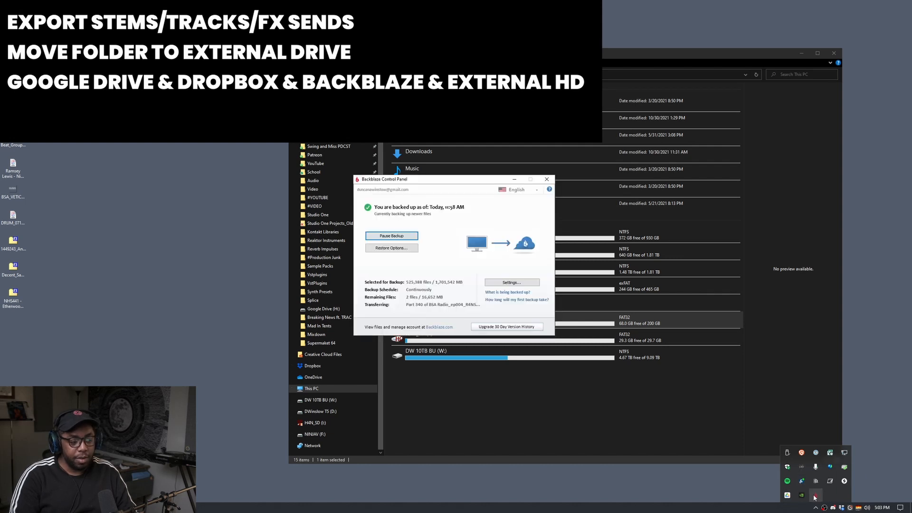
{"action": "left_click_drag", "start_coordinate": [422, 183], "coordinate": [446, 190]}
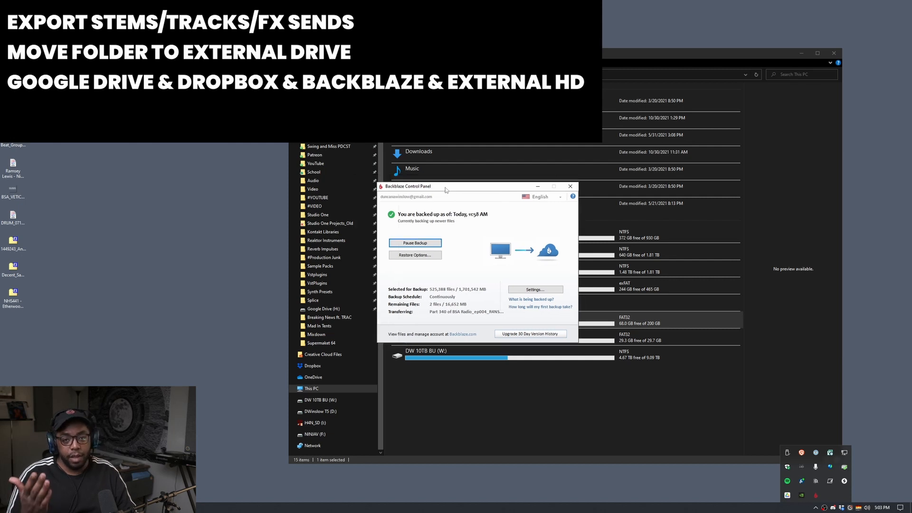